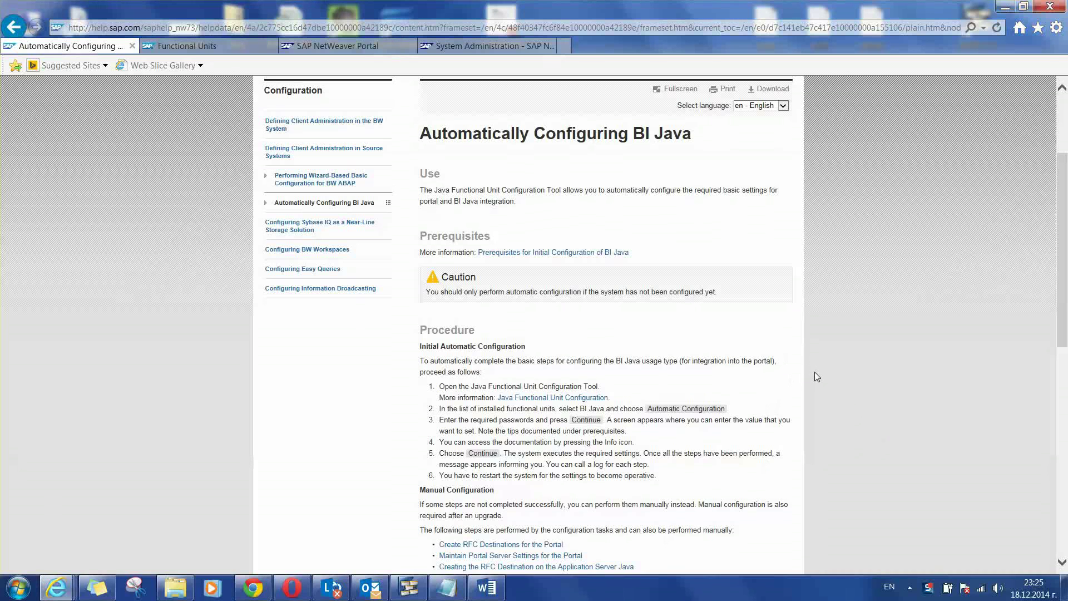
Highlight the Manual Configuration and Automatically Configuring BI Java headings in the guide.
scroll(815, 371, "down", 5)
scroll(815, 373, "up", 2)
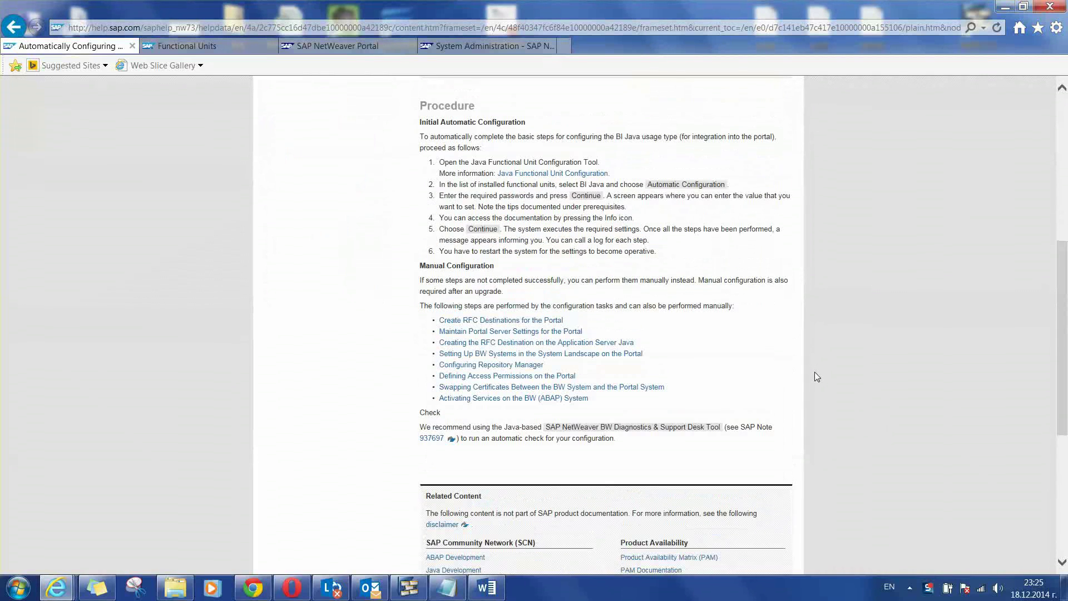
left_click_drag(415, 268, 536, 271)
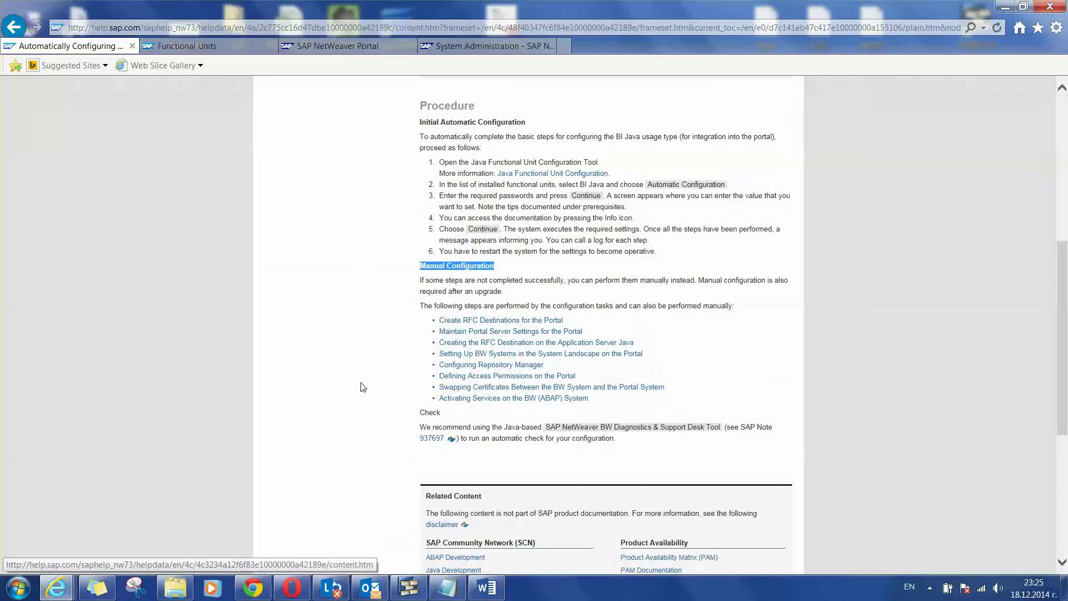
scroll(358, 388, "up", 4)
scroll(358, 393, "up", 3)
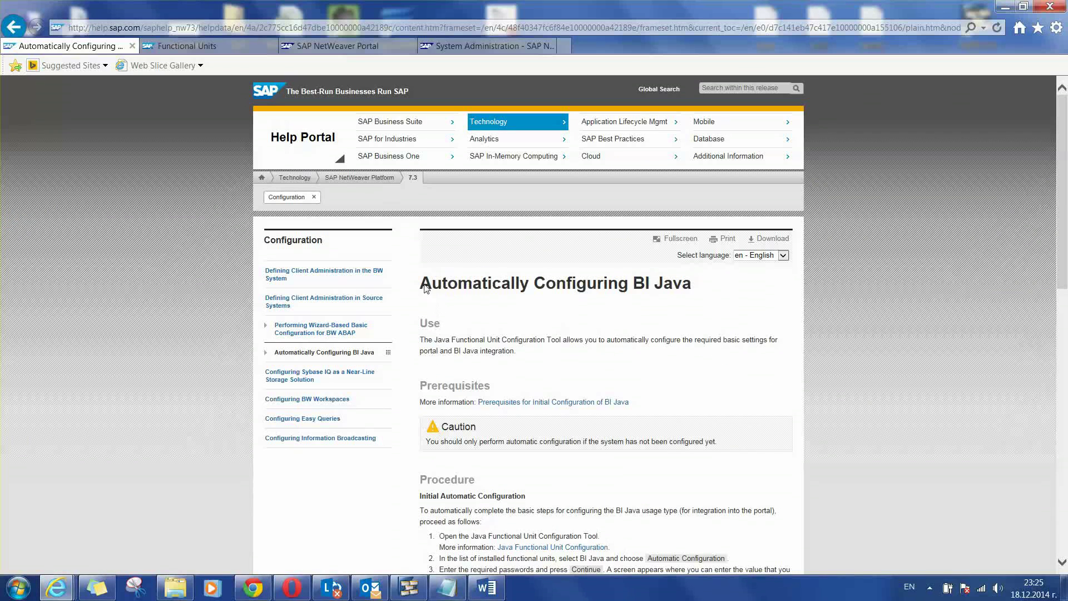
left_click_drag(421, 286, 696, 284)
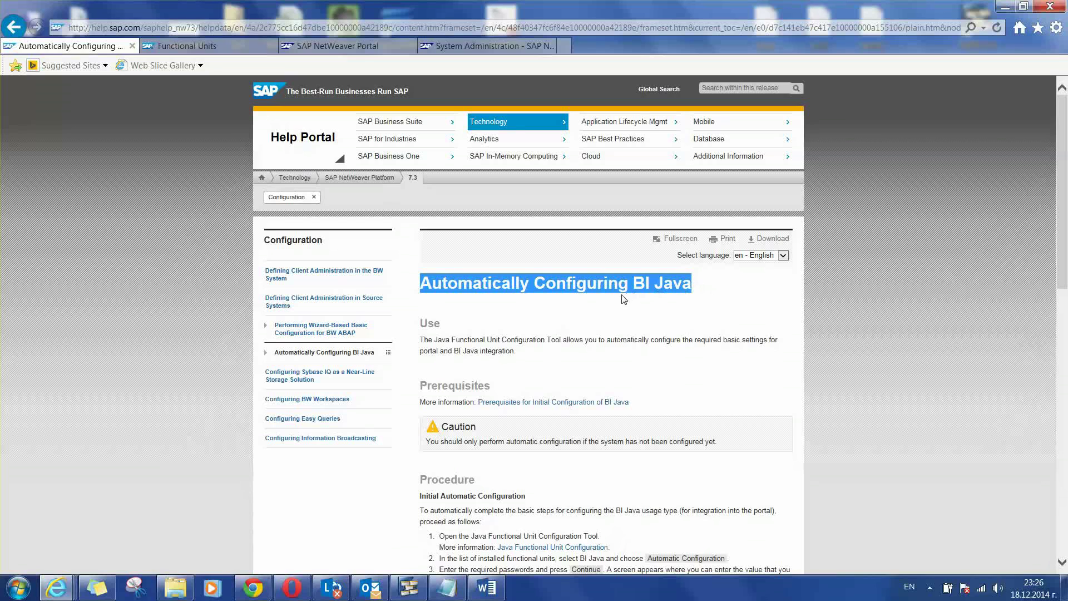
Load the sld/fun/ address in the Functional Units tab.
left_click(224, 52)
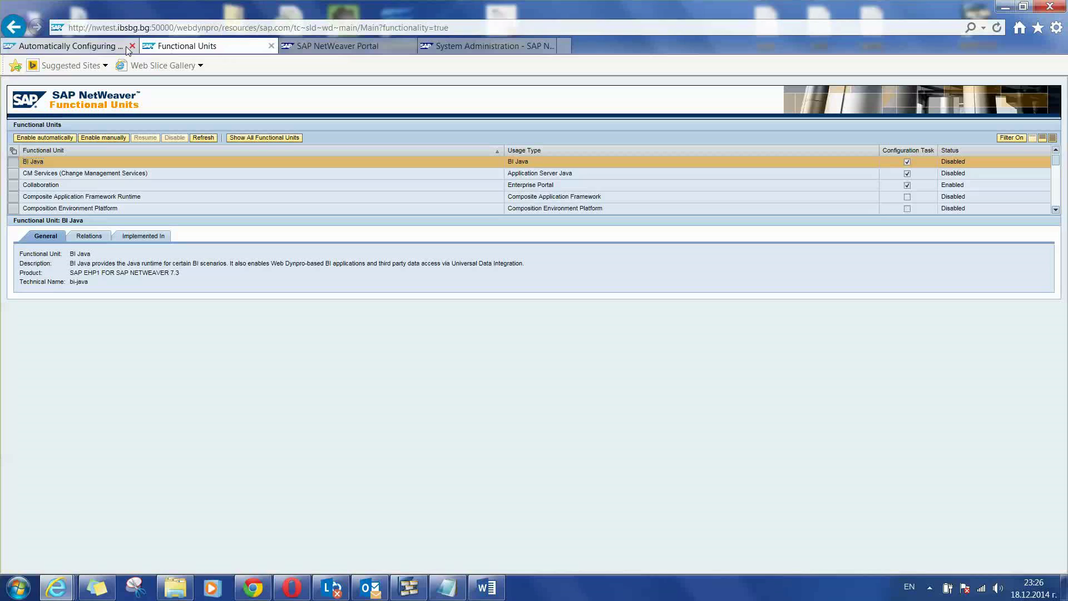
left_click(128, 29)
left_click_drag(93, 28, 484, 28)
double_click(160, 27)
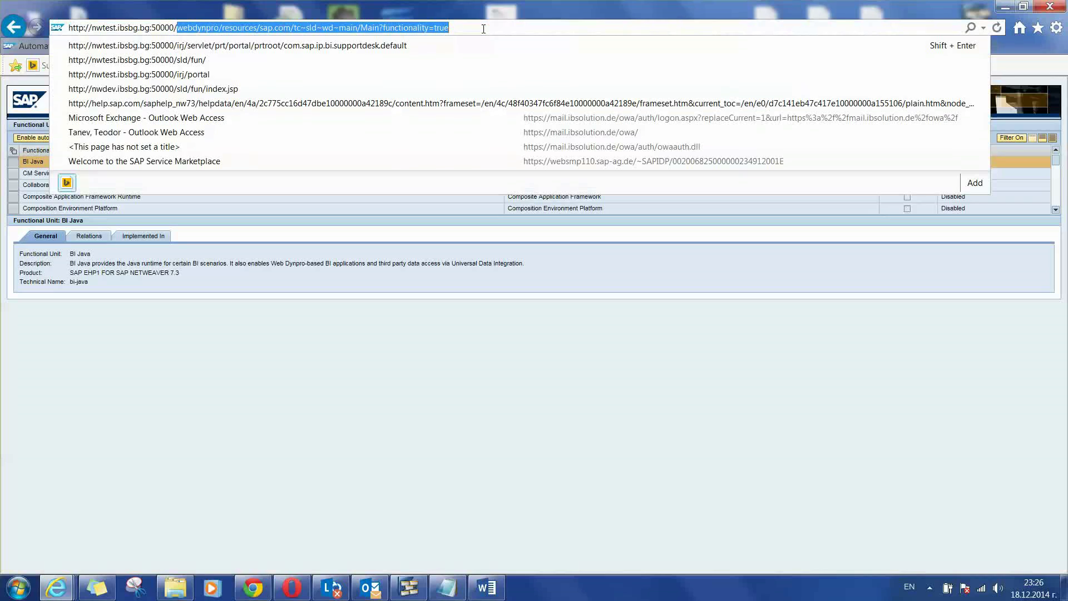
key("BackSpace")
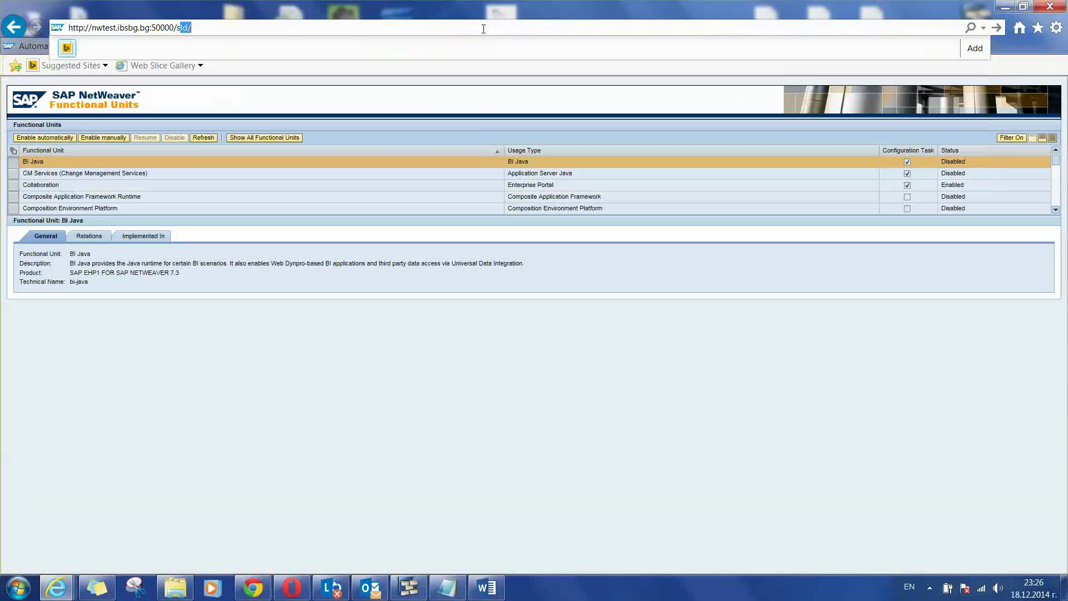
type("s")
key("End")
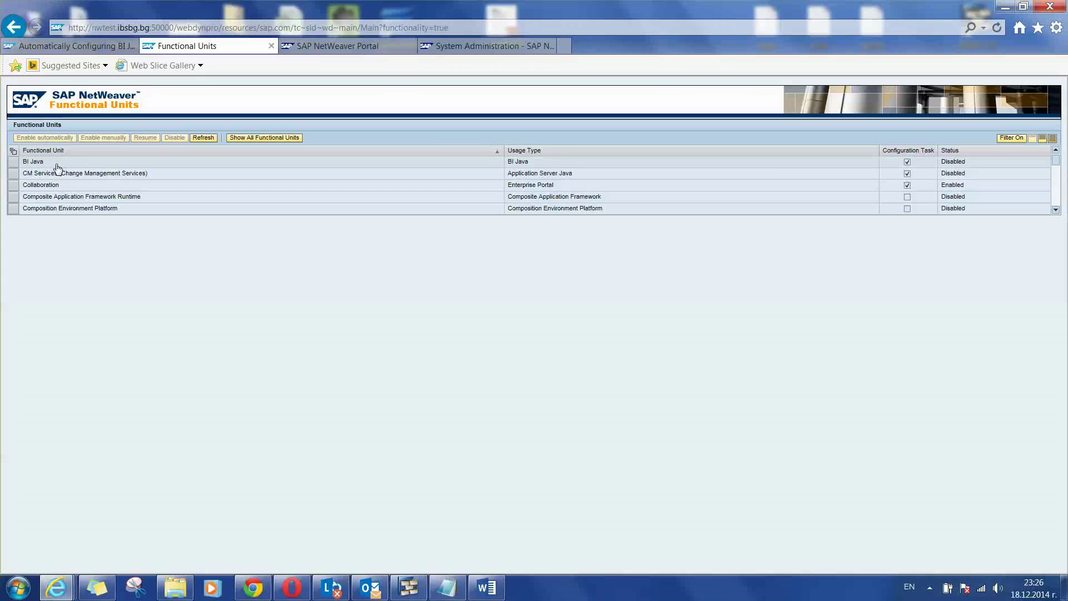
Show the BI Java unit's details and expand the functional units table to 20 rows.
left_click(35, 162)
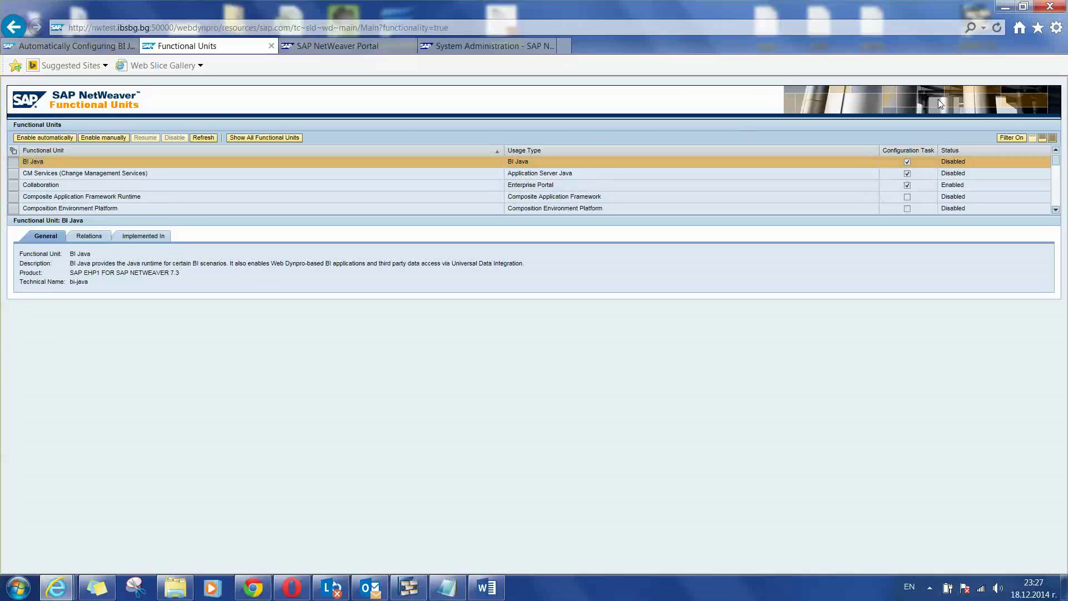
left_click(1054, 138)
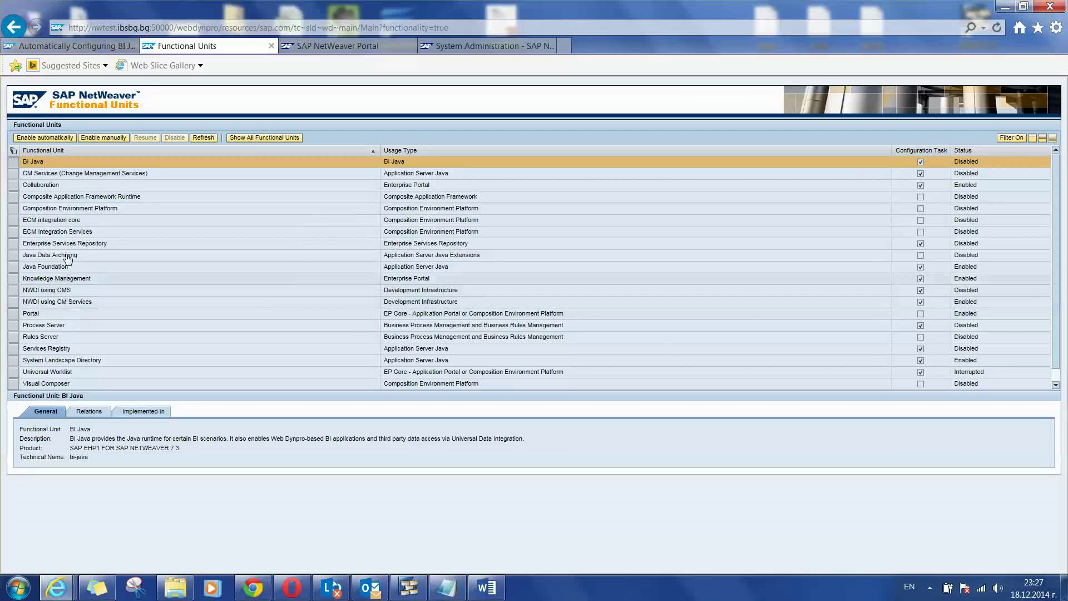
Enable BI Java automatically, then enter the administrator password and the confirmed master password.
left_click(48, 140)
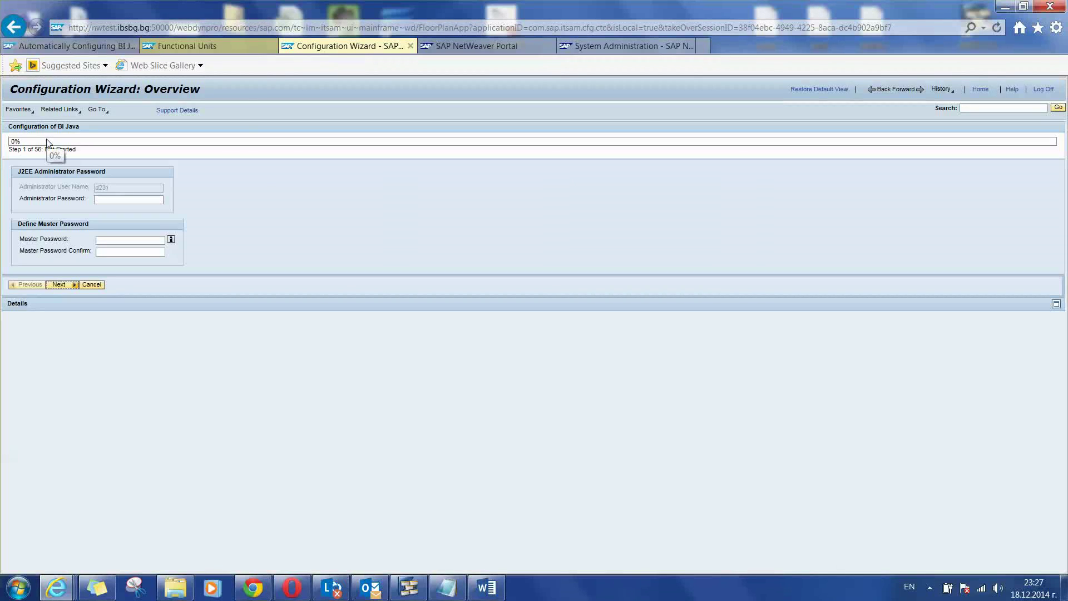
left_click(106, 200)
type("•••••••••")
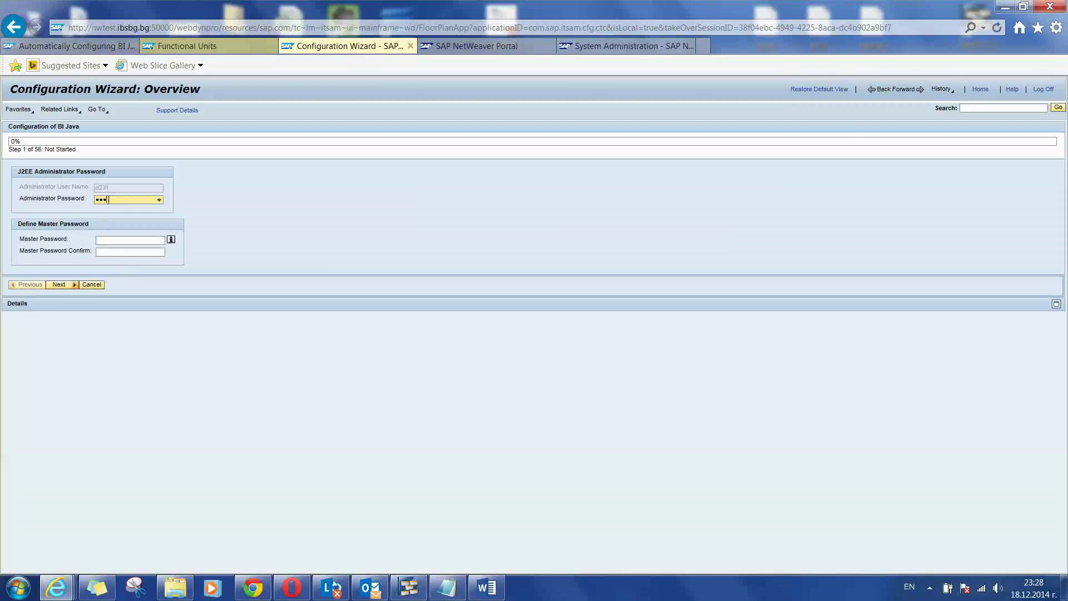
key("Tab")
type("•")
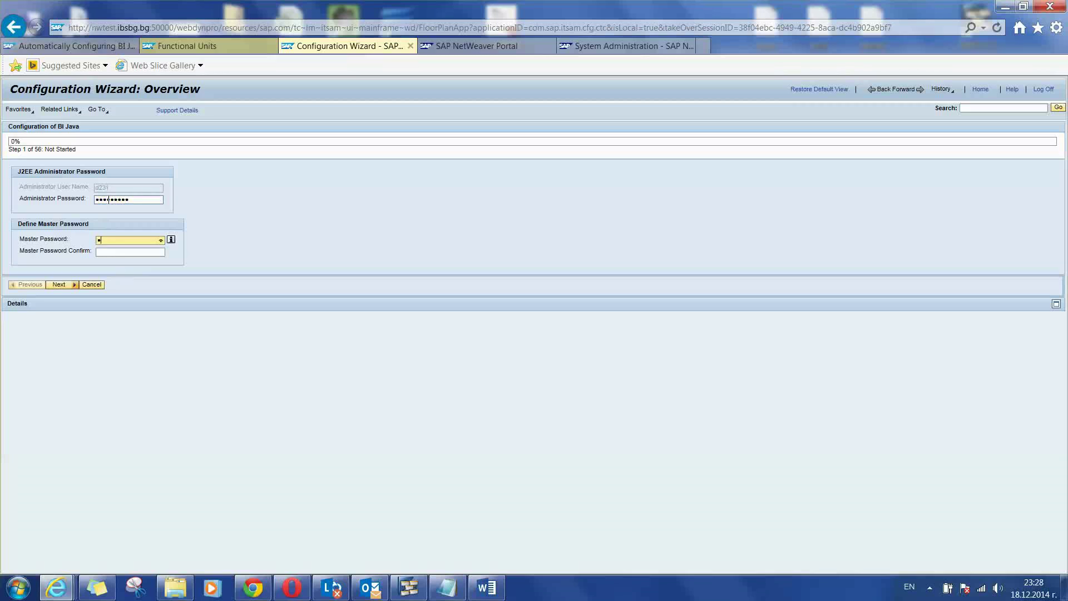
type("•••••••••")
key("Tab")
key("Tab")
type("•")
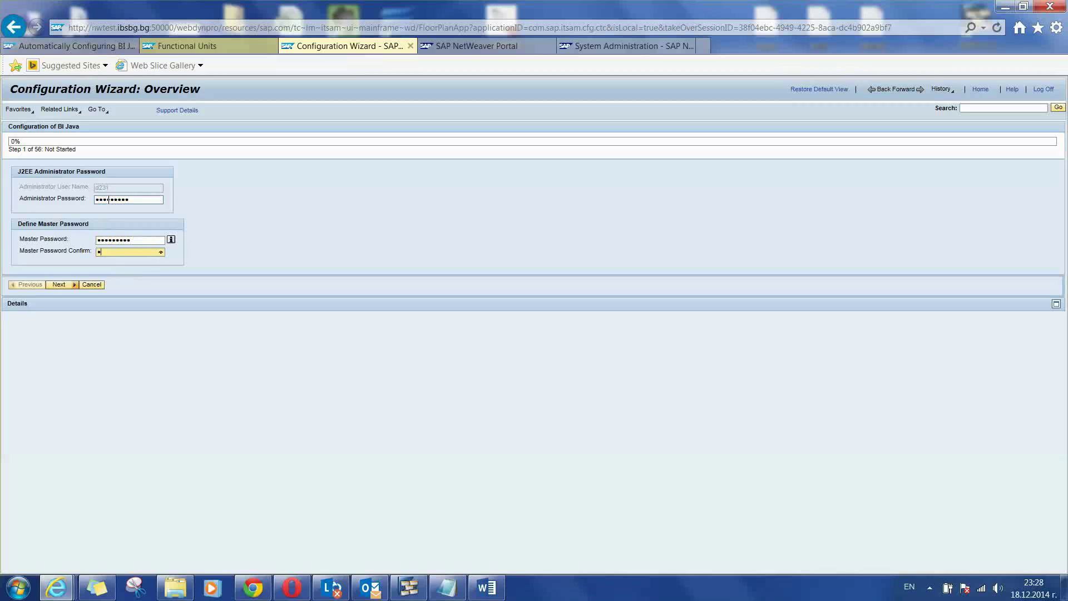
type("••••••••")
Recheck the administrator and master password entries and continue to the next wizard step.
left_click(109, 200)
key("ctrl+a")
left_click(103, 241)
key("ctrl+a")
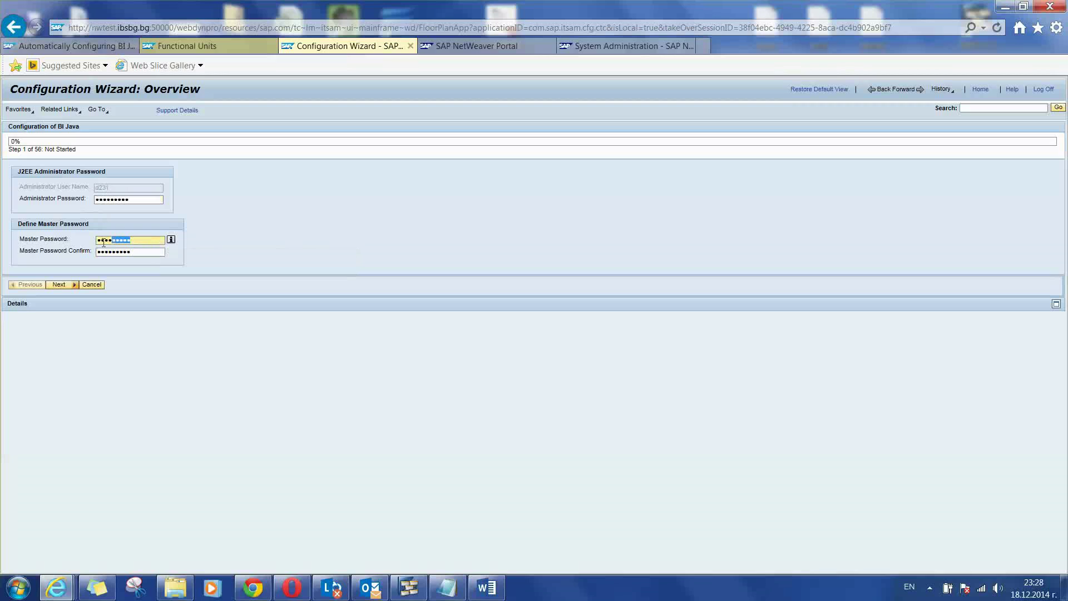
left_click(69, 248)
left_click(62, 286)
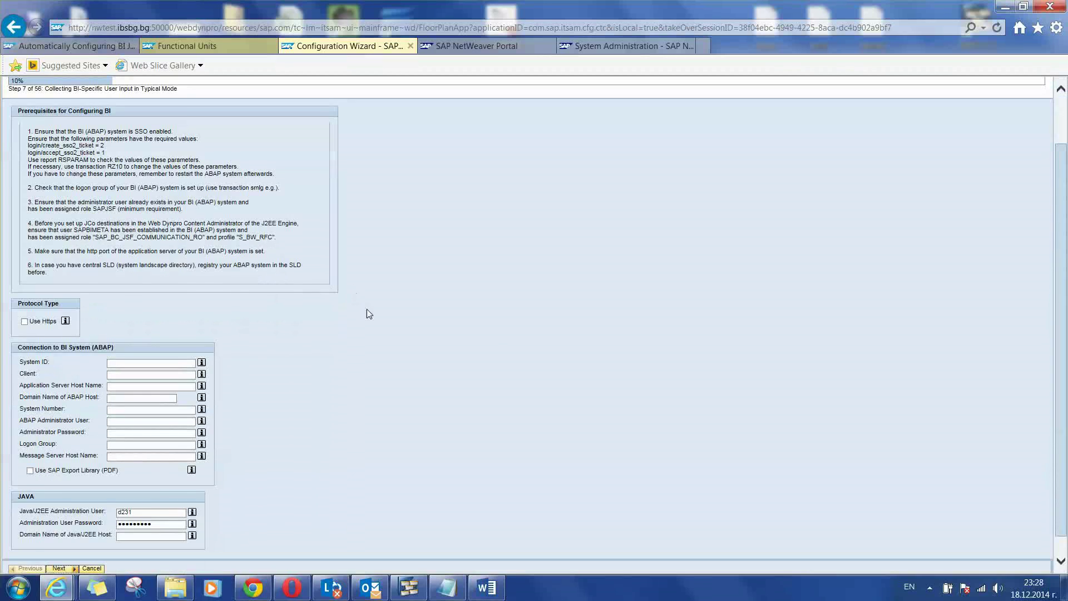
Read the Prerequisites for Configuring BI on step 7, then scroll down to the connection fields.
scroll(368, 313, "up", 2)
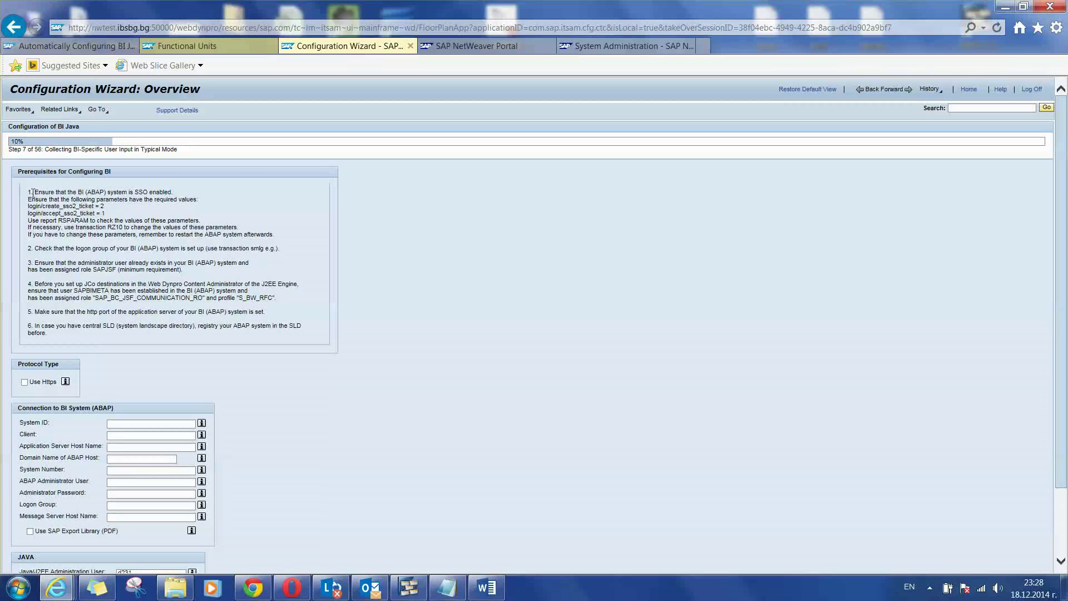
left_click_drag(32, 193, 98, 330)
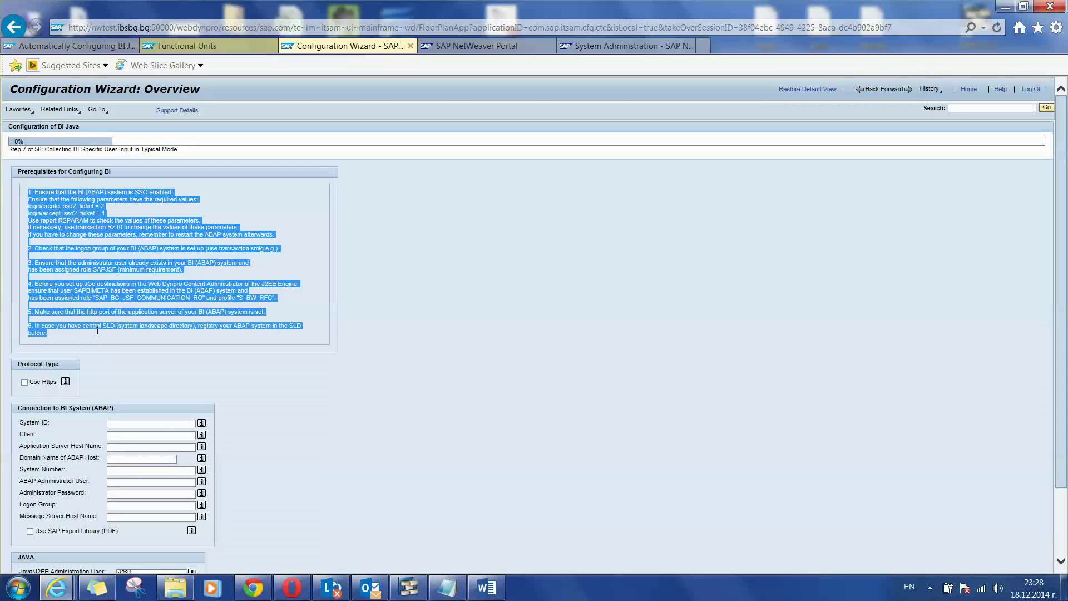
left_click(98, 331)
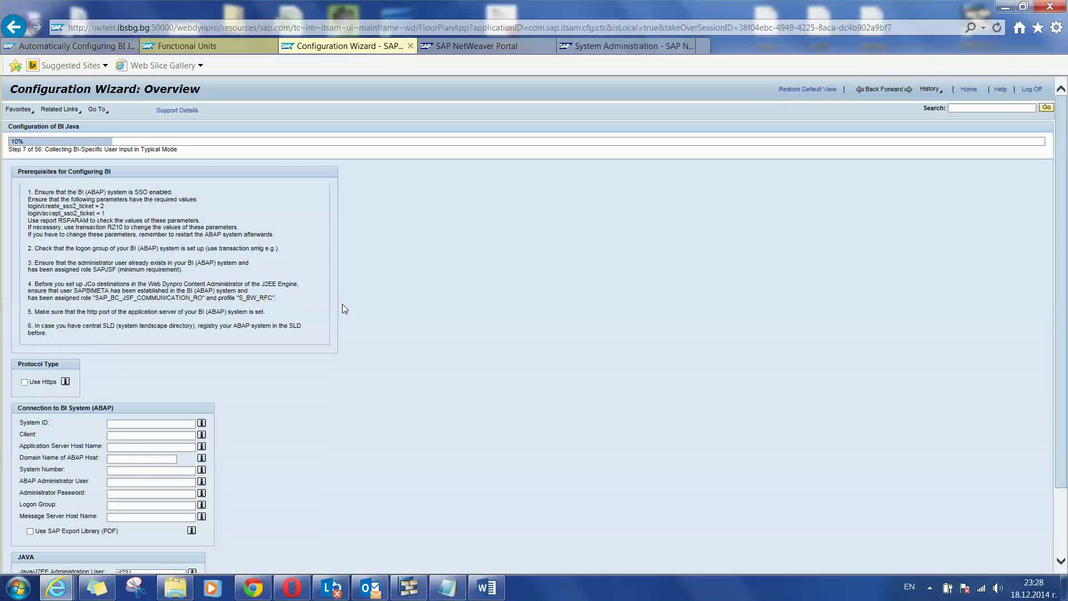
scroll(342, 304, "down", 3)
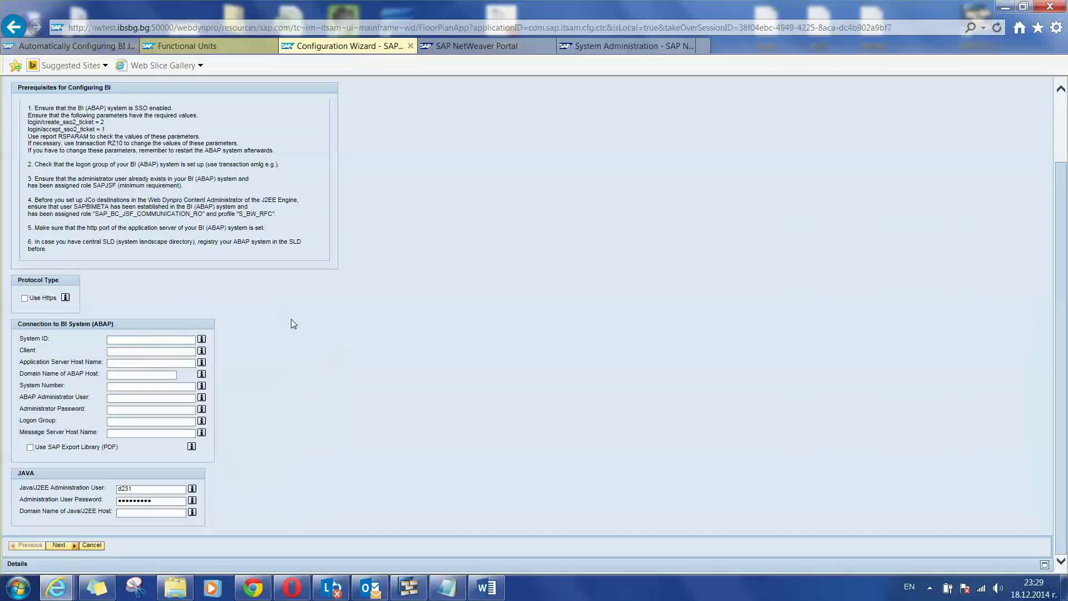
Enter system ID B10, client 010, host ibs.bg, ABAP domain IBS and system number 10.
left_click(111, 339)
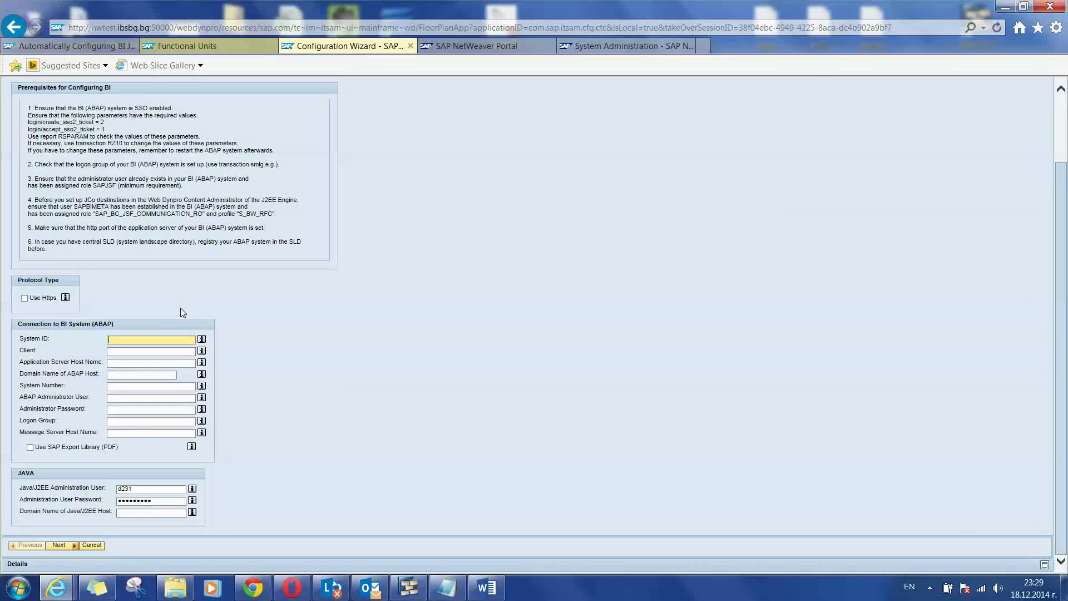
type("B10")
key("Tab")
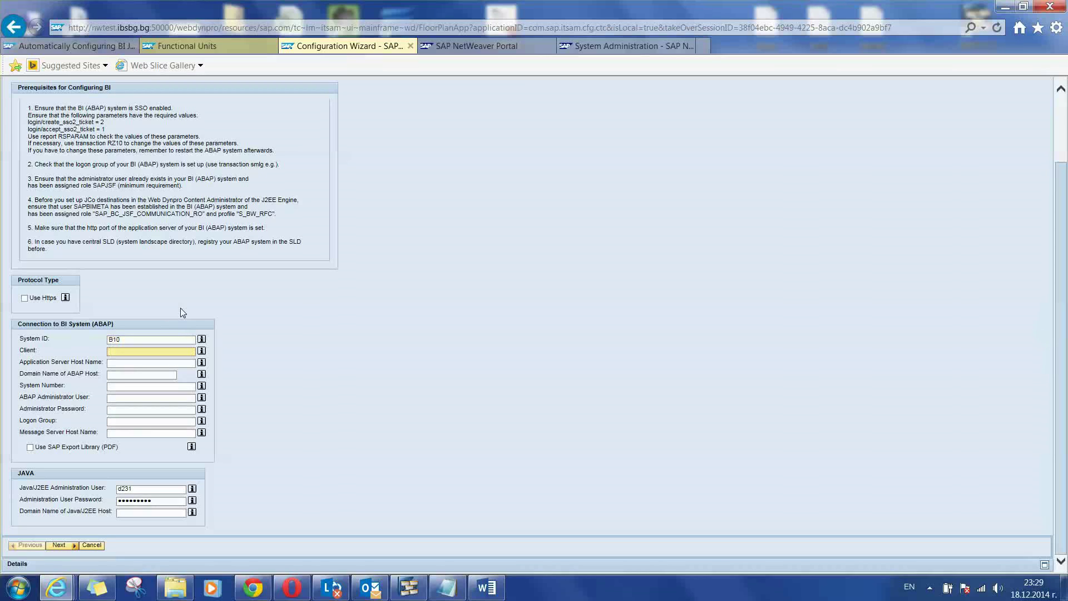
type("010")
key("Tab")
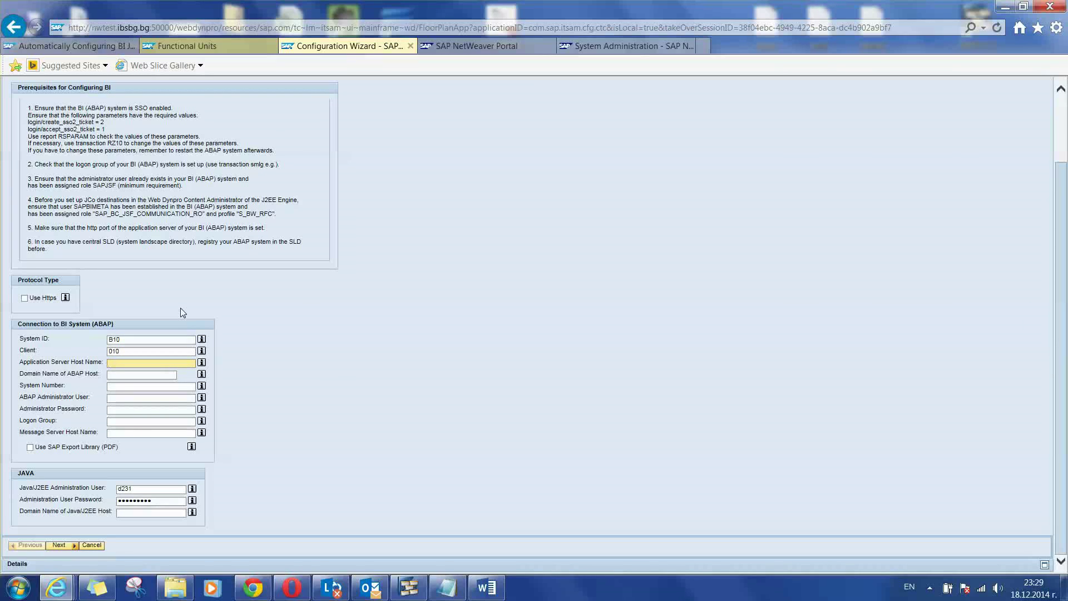
type("ibs.bg")
key("Tab")
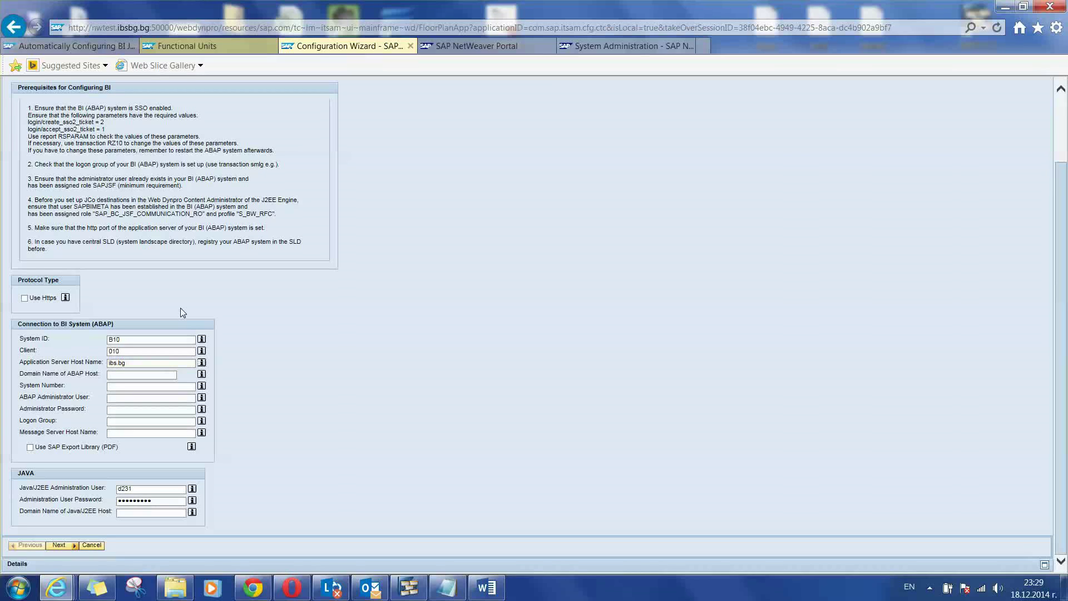
key("Tab")
type("IBS")
key("Tab")
key("Tab")
type("10")
key("Tab")
key("Tab")
Enter the ABAP administrator user and password, logon group PUBLIC, message server ibs.bg, Java domain ibs.
type("D")
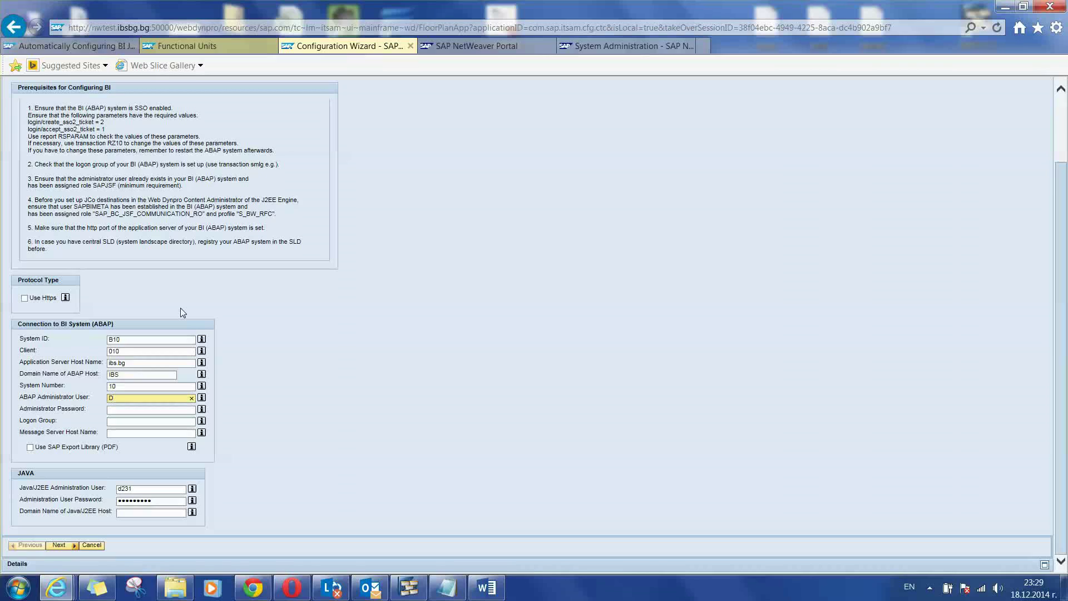
type("213")
key("Tab")
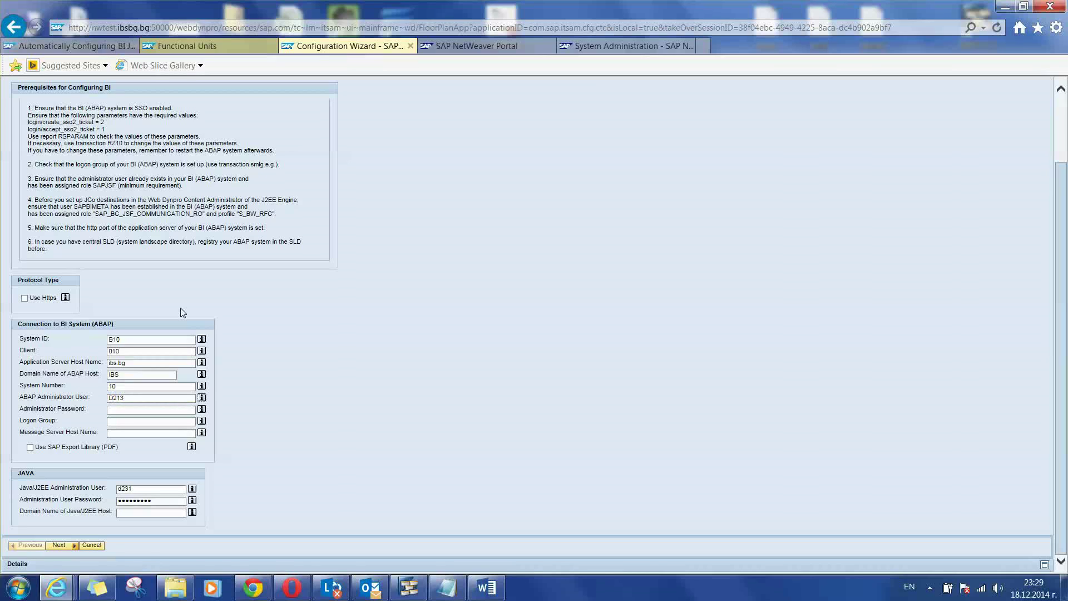
key("shift+Tab")
type("D231")
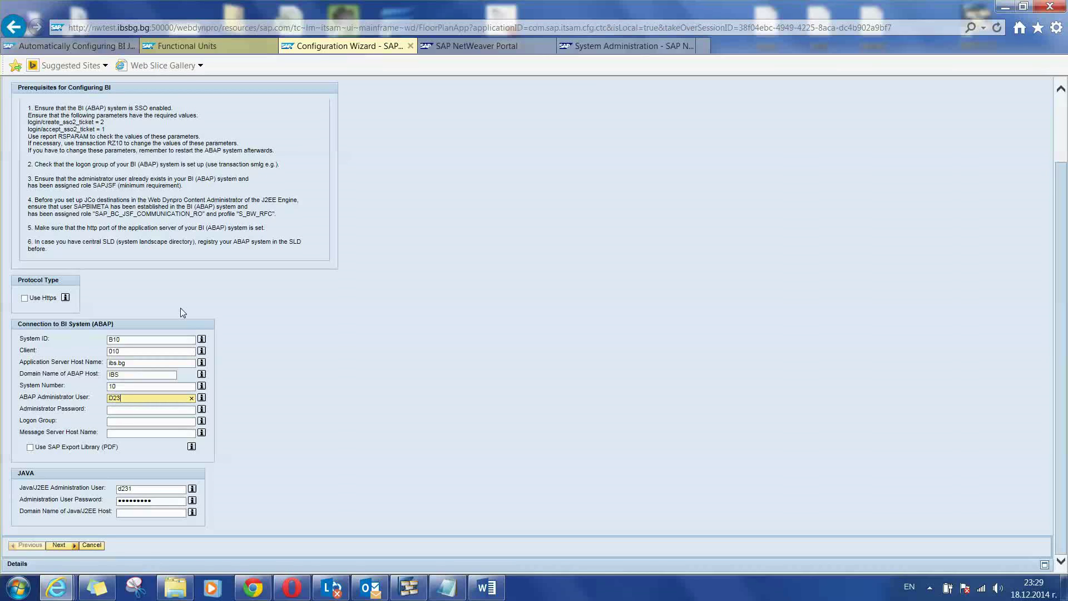
key("Tab")
key("Tab")
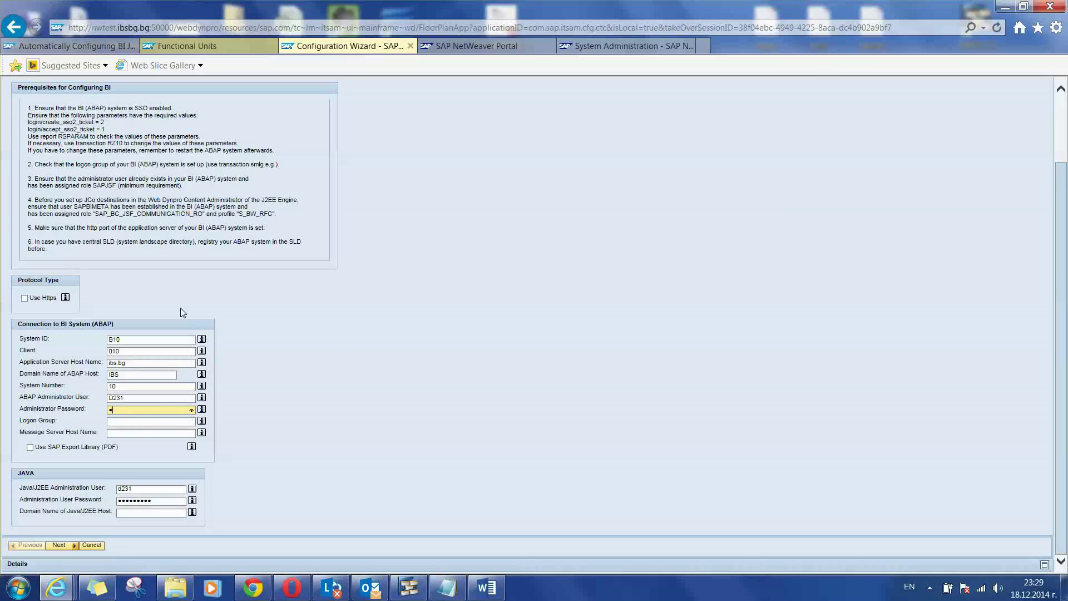
type("*********")
key("Tab")
key("Tab")
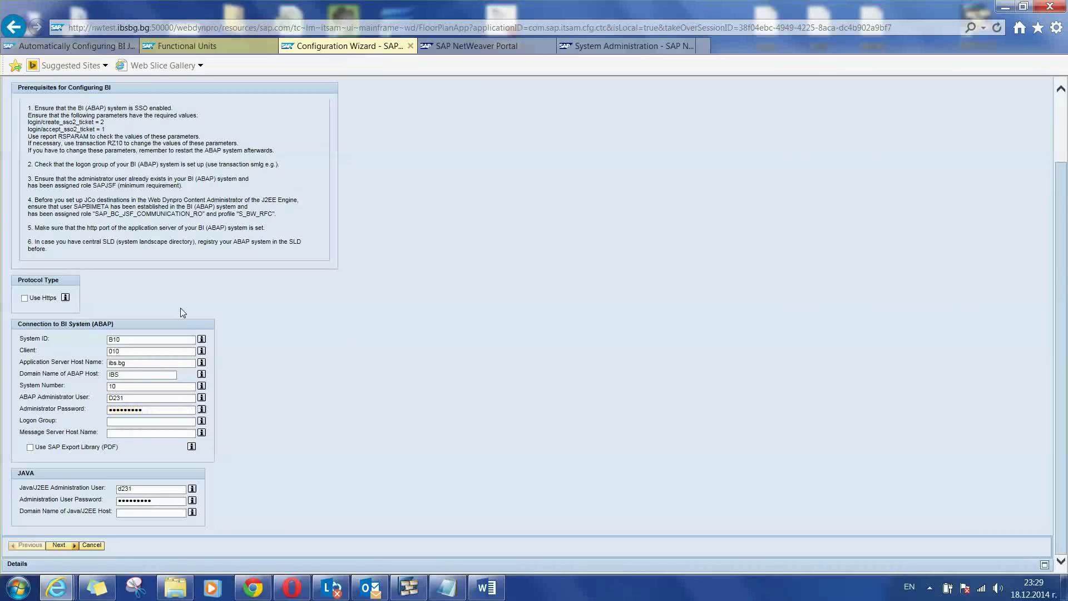
type("PUBLIC")
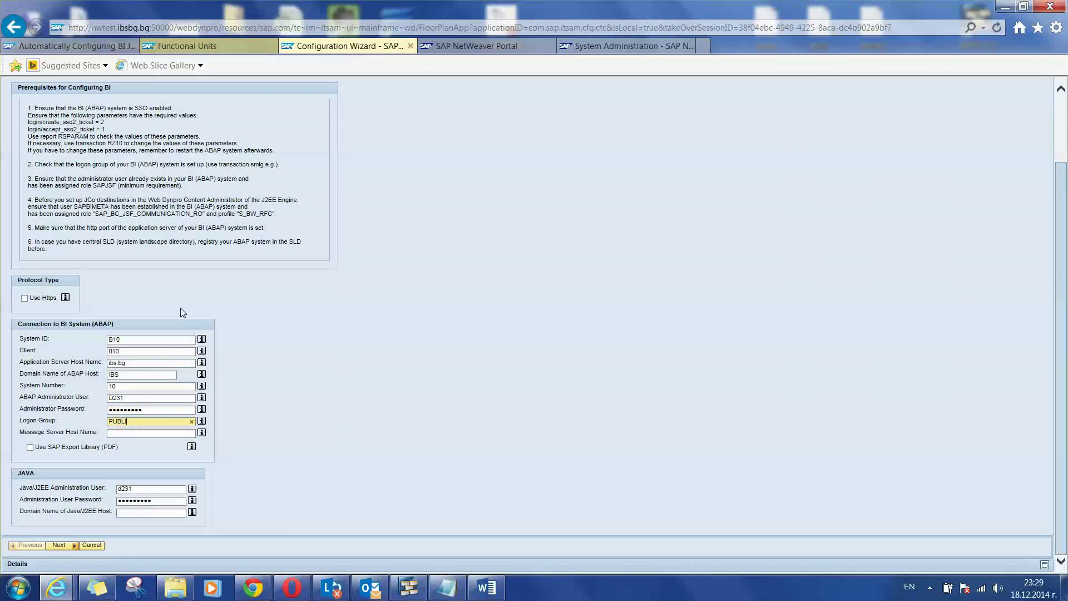
key("Tab")
key("Tab")
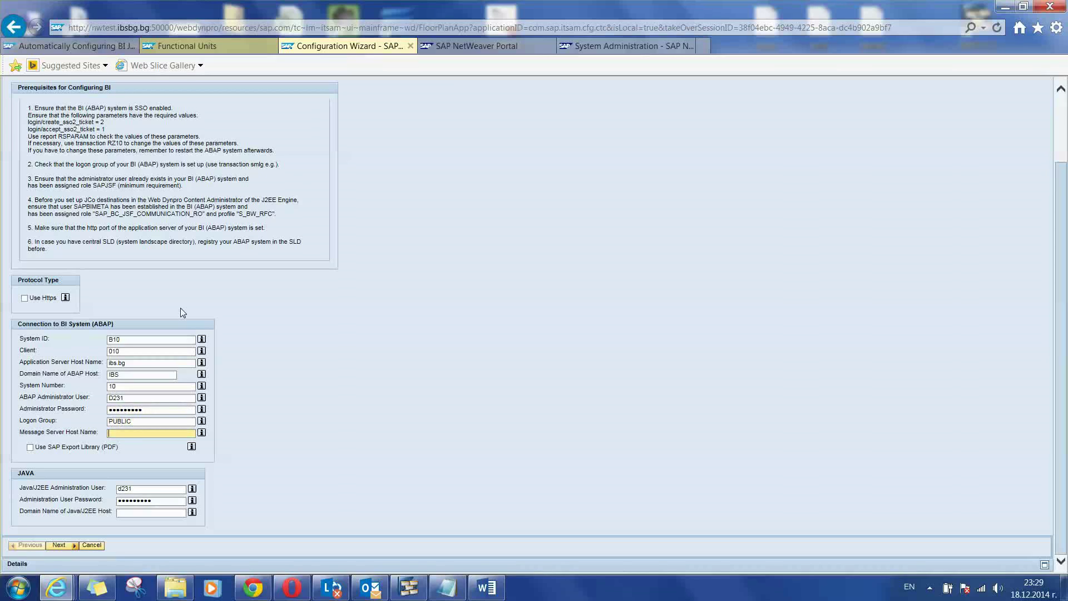
type("ibs.bg")
key("Tab")
key("Tab")
key("Tab")
key("Tab")
key("Tab")
key("Tab")
key("Tab")
key("Tab")
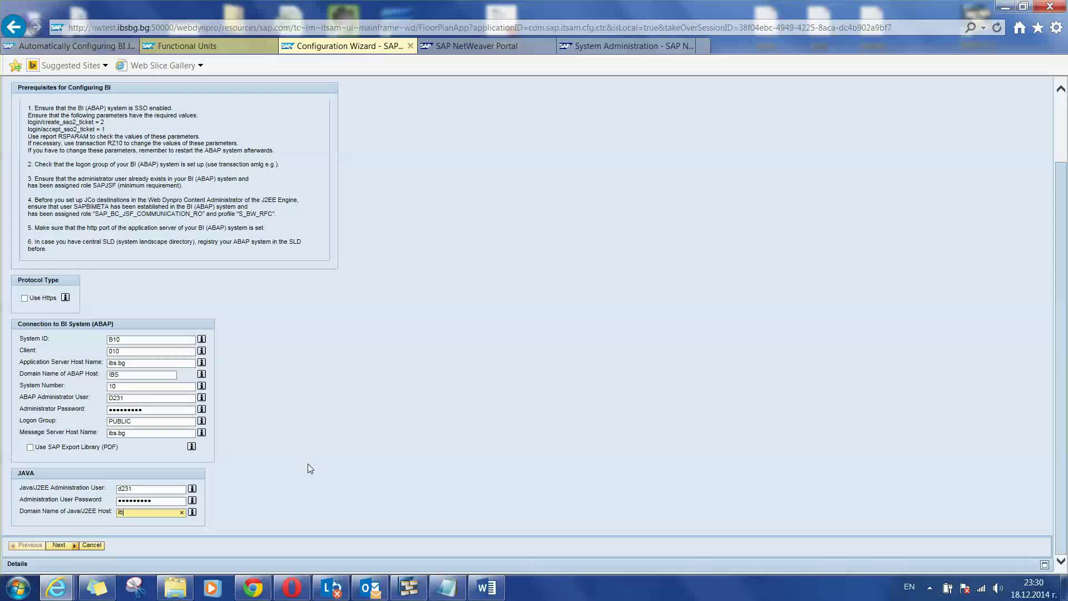
type("ibs")
Expand the Details tray and review the Process Status tree and its Finished unsuccessfully legend.
left_click(10, 563)
left_click(1046, 568)
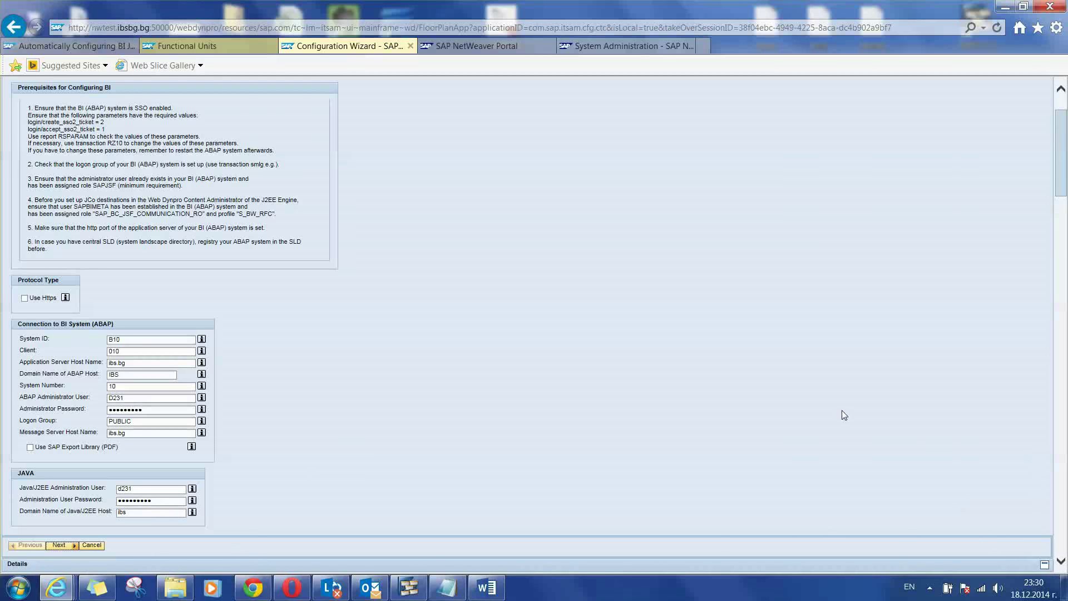
scroll(829, 410, "down", 10)
scroll(759, 406, "up", 3)
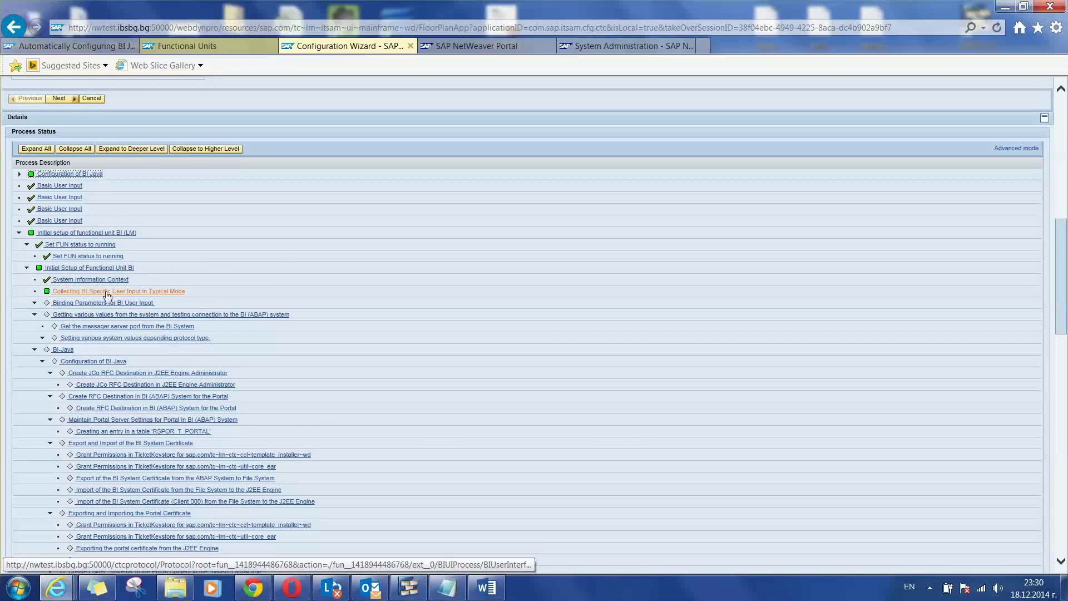
scroll(149, 287, "down", 10)
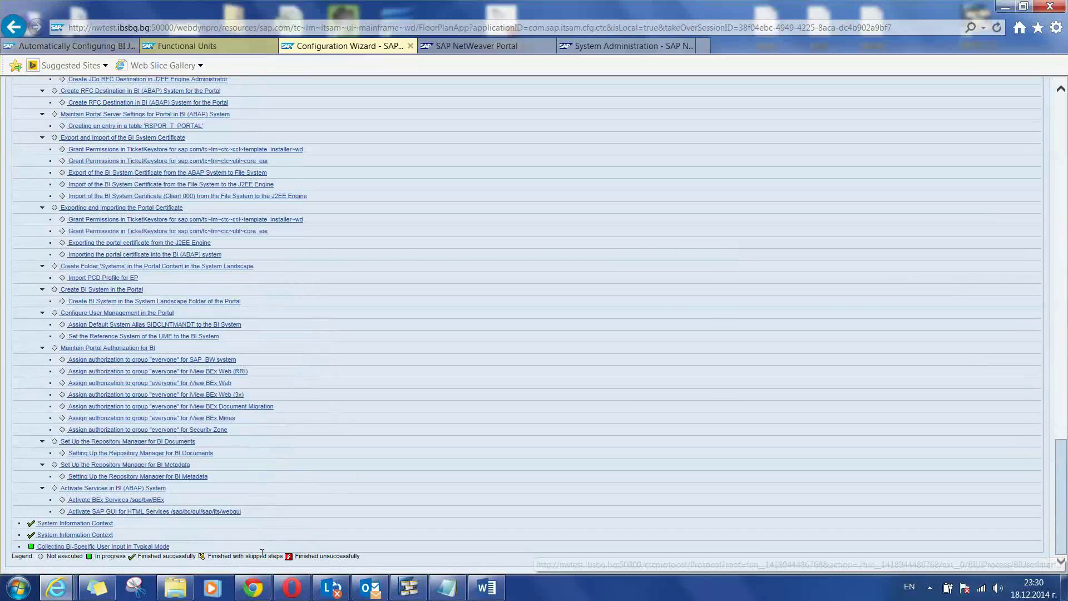
left_click_drag(294, 556, 361, 556)
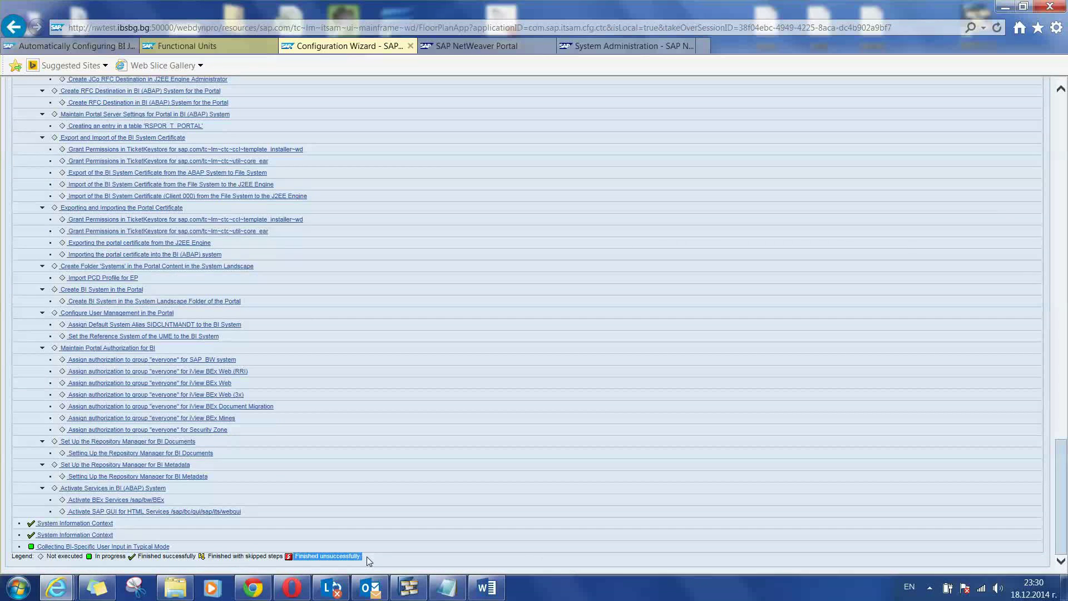
left_click(367, 558)
scroll(396, 472, "up", 10)
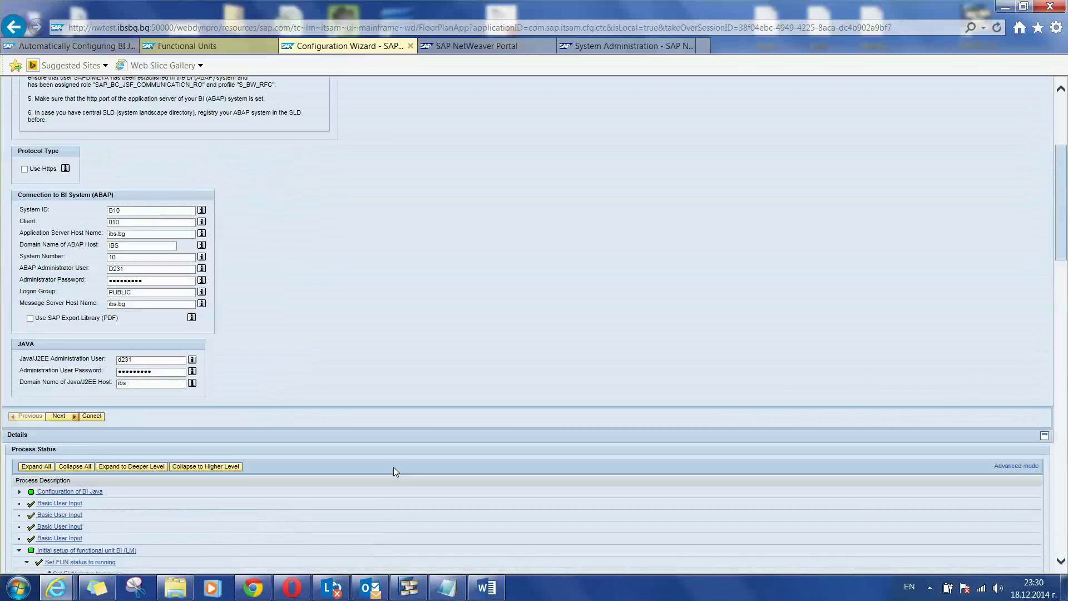
scroll(394, 473, "down", 3)
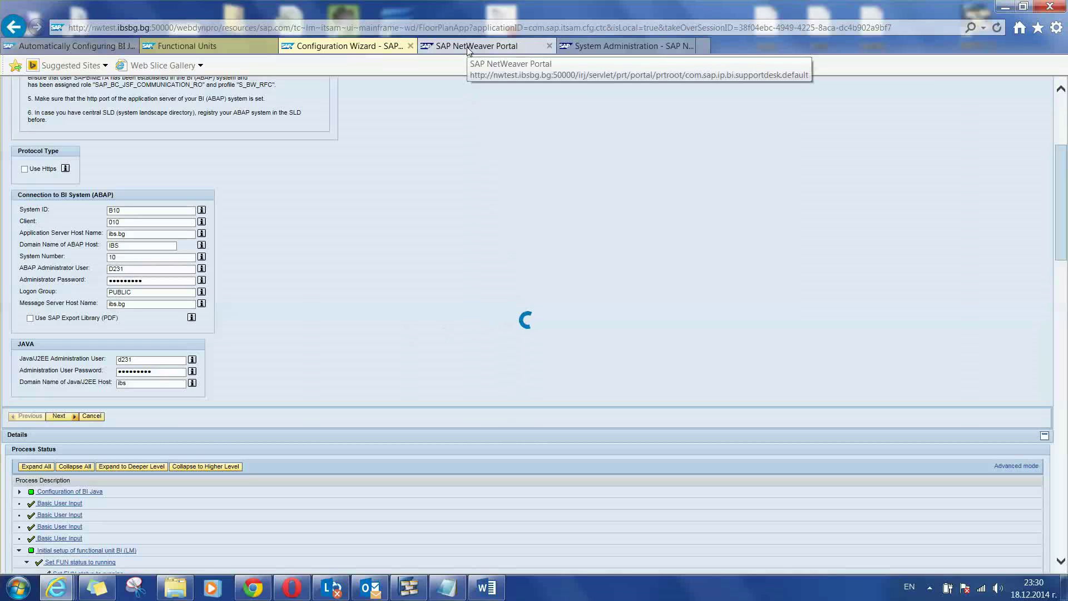
Switch to the Diagnostics tool page, inspect its address path, and scroll to the Check Message table.
left_click(468, 50)
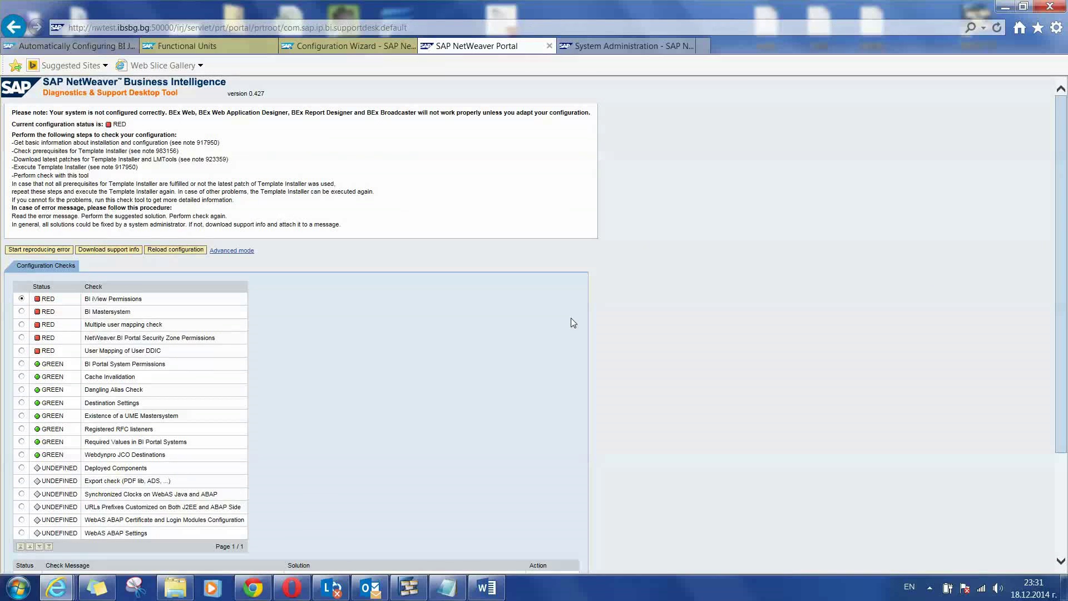
left_click(384, 27)
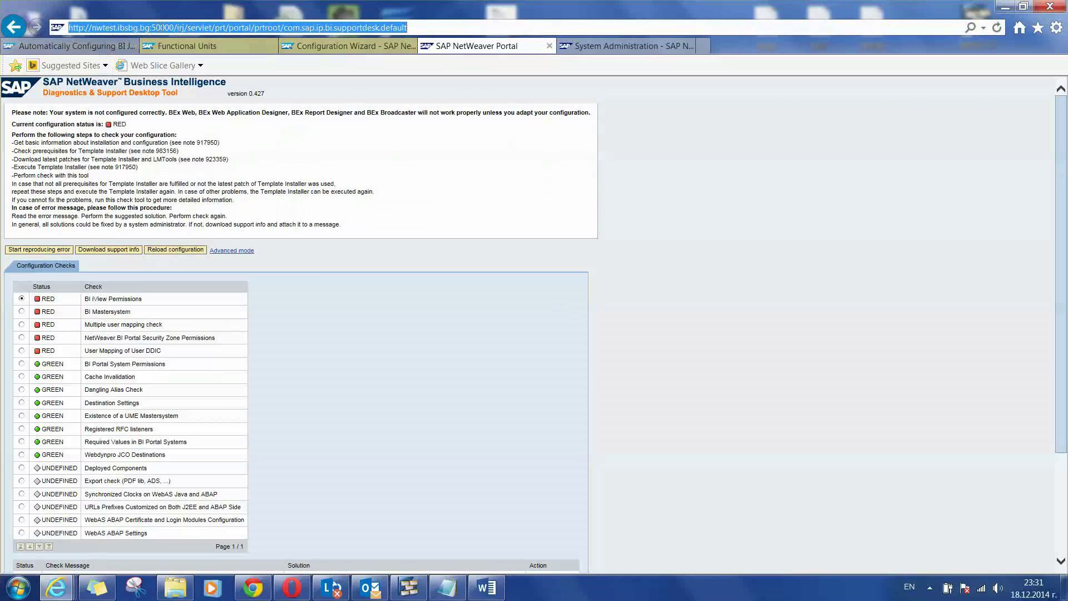
left_click(177, 27)
left_click_drag(178, 27, 409, 27)
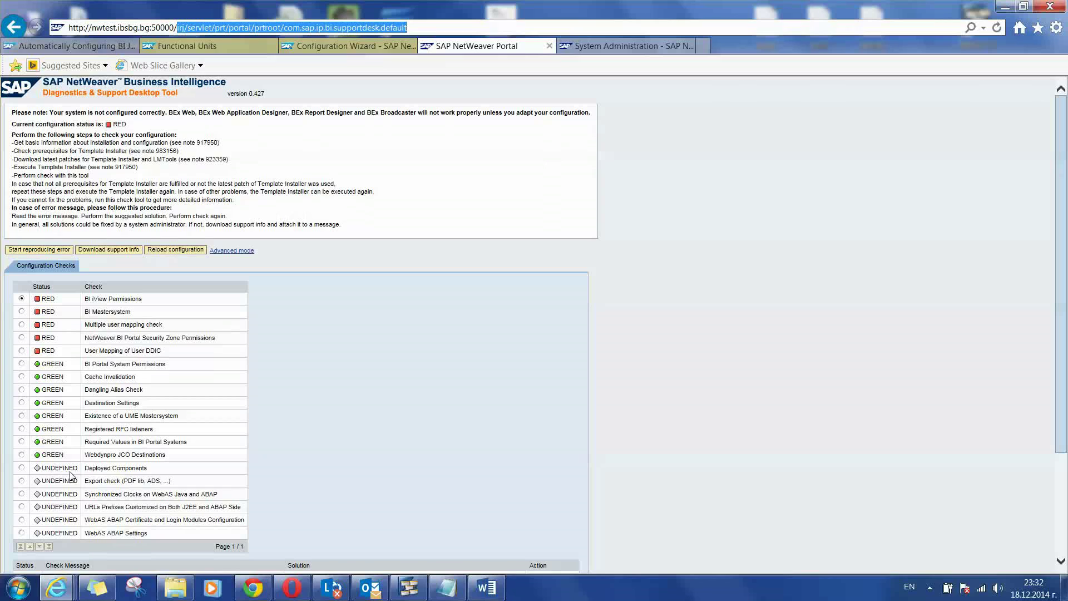
scroll(66, 231, "down", 3)
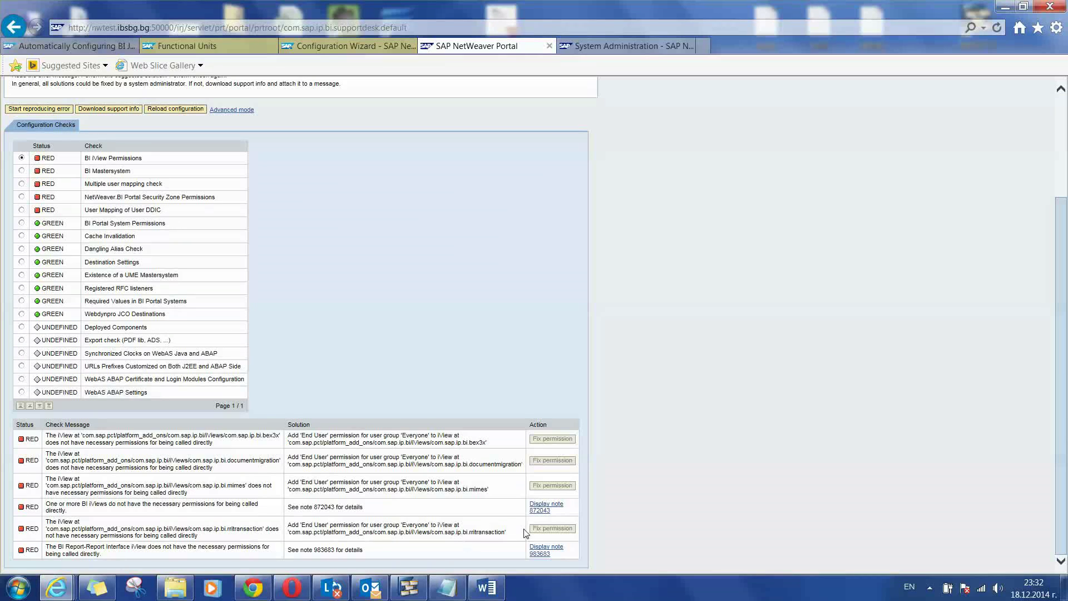
left_click(532, 508)
double_click(538, 513)
left_click(427, 443)
left_click_drag(289, 443, 489, 449)
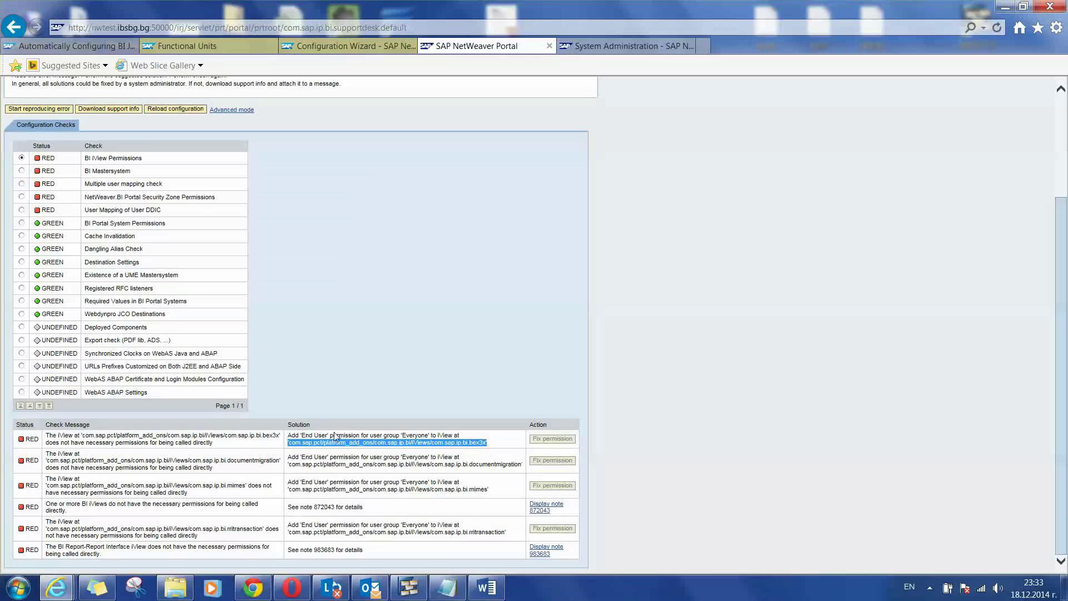
left_click(498, 444)
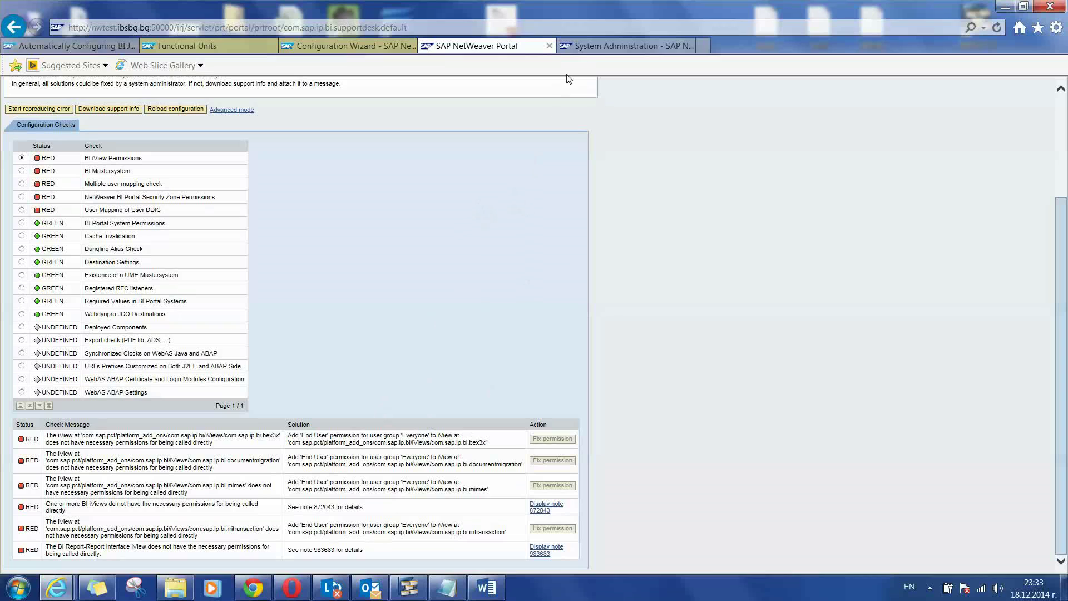
Open the BEx Web iView's permissions and add the group Everyone.
left_click(590, 50)
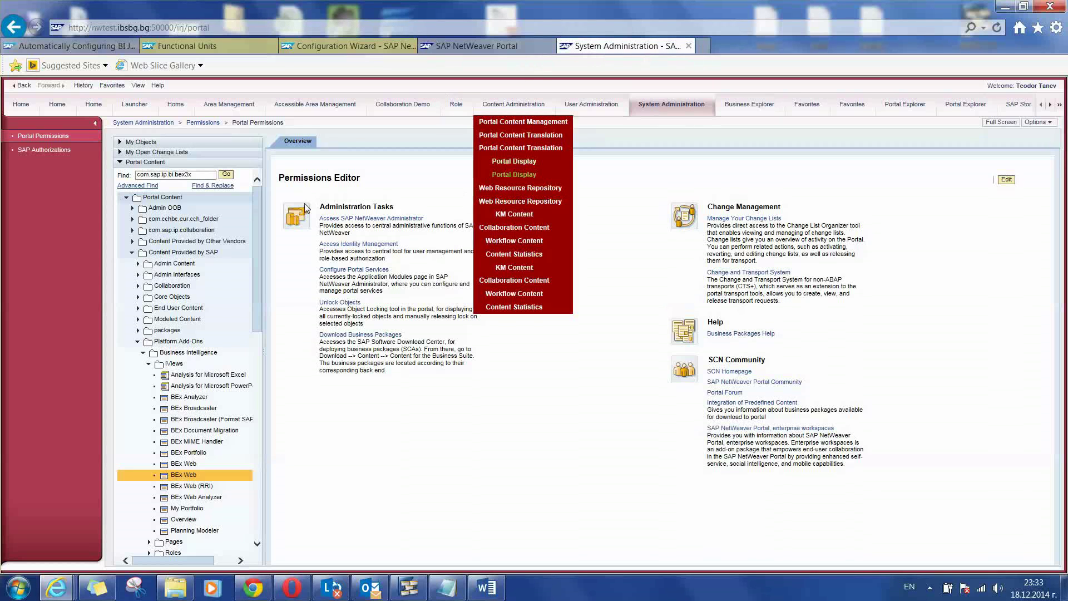
right_click(187, 480)
mouse_move(149, 475)
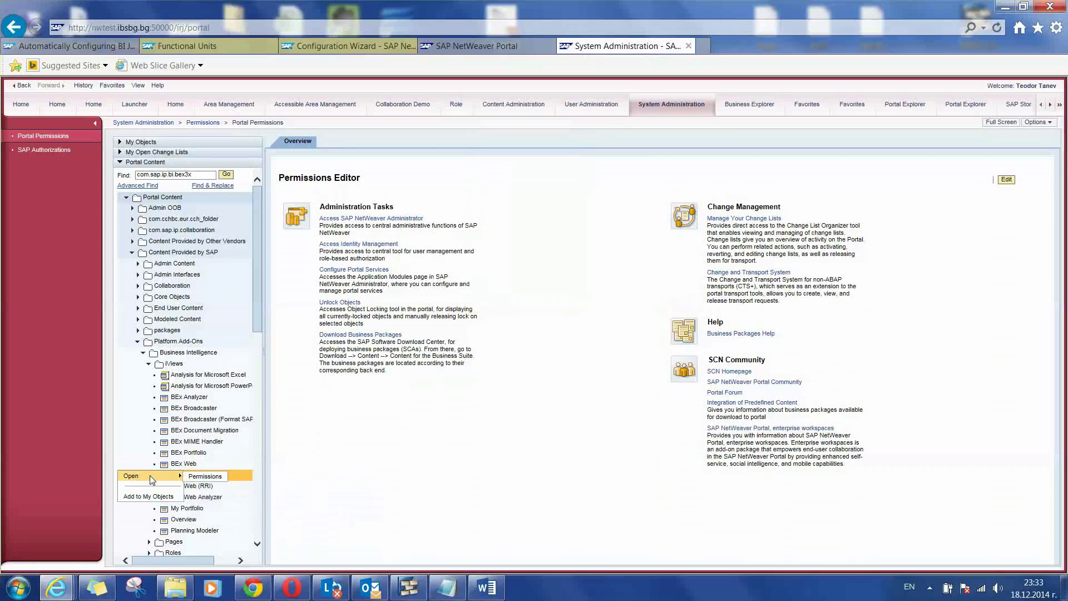
left_click(205, 477)
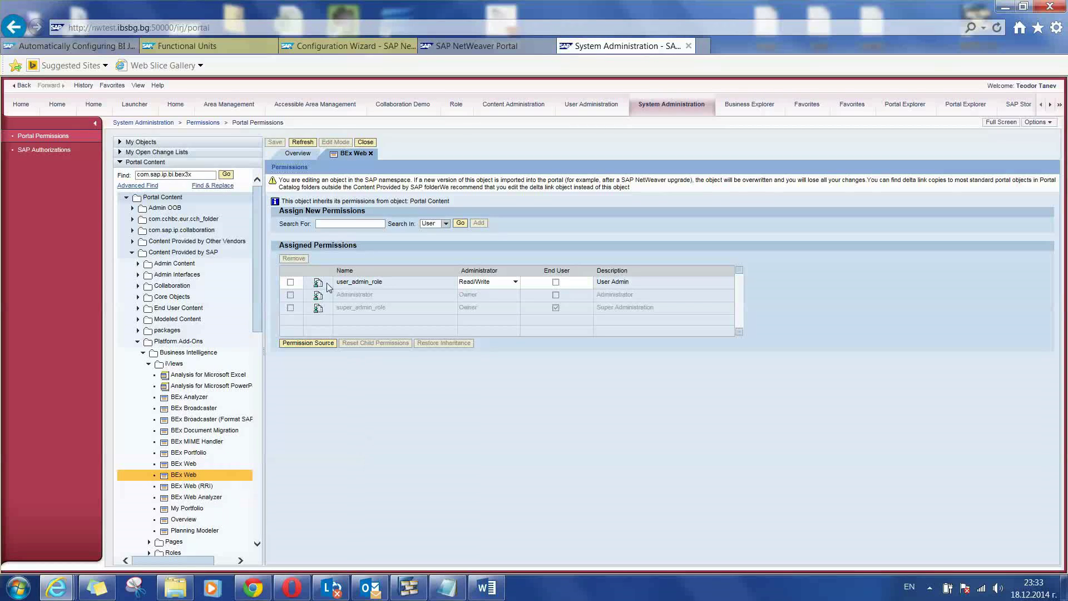
left_click(328, 224)
left_click(438, 223)
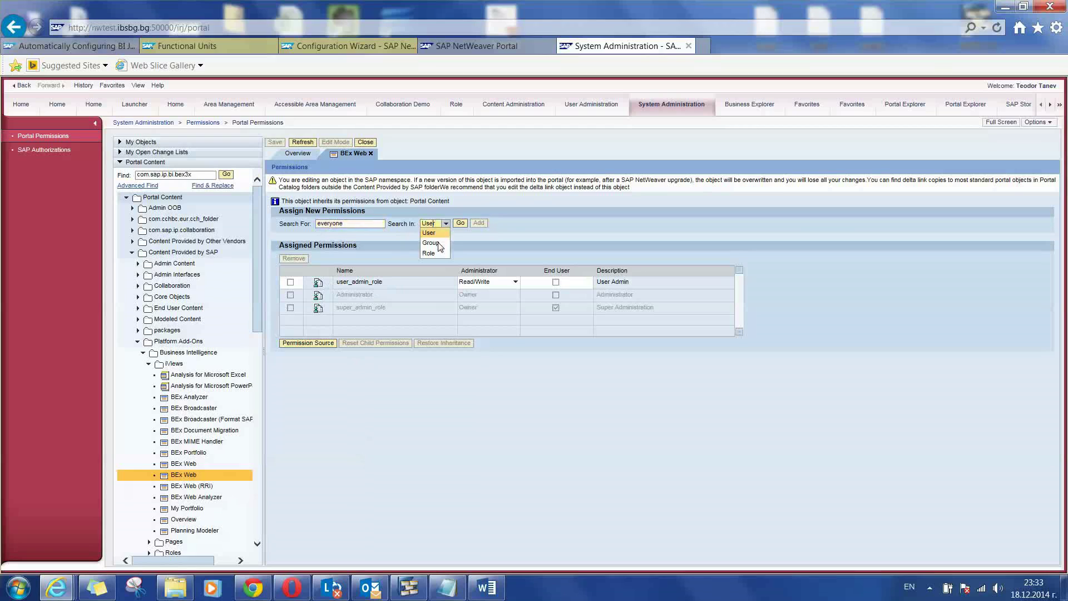
left_click(460, 223)
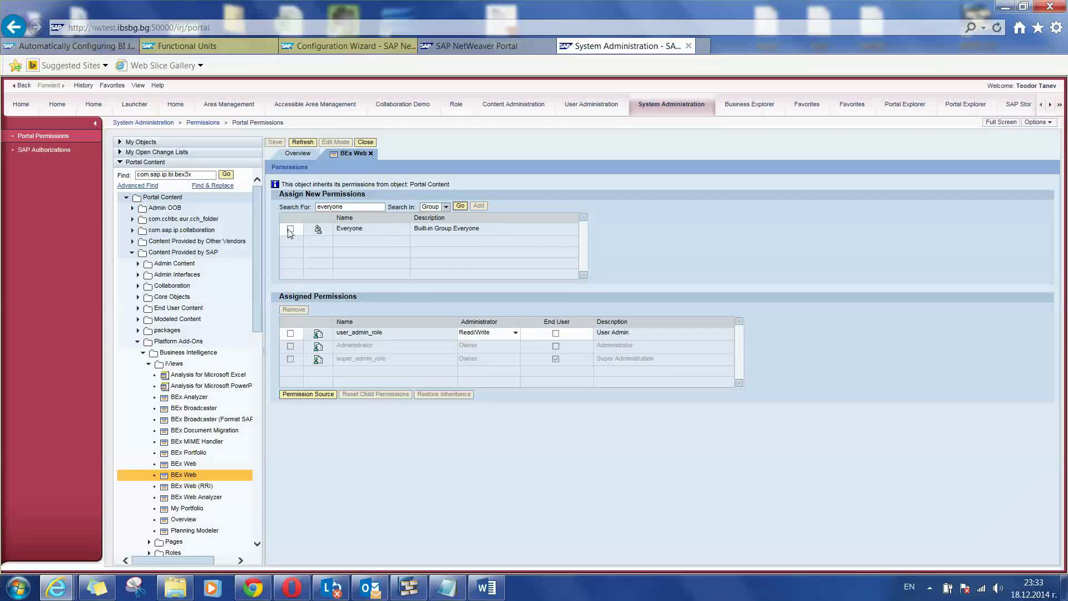
left_click(290, 229)
left_click(478, 207)
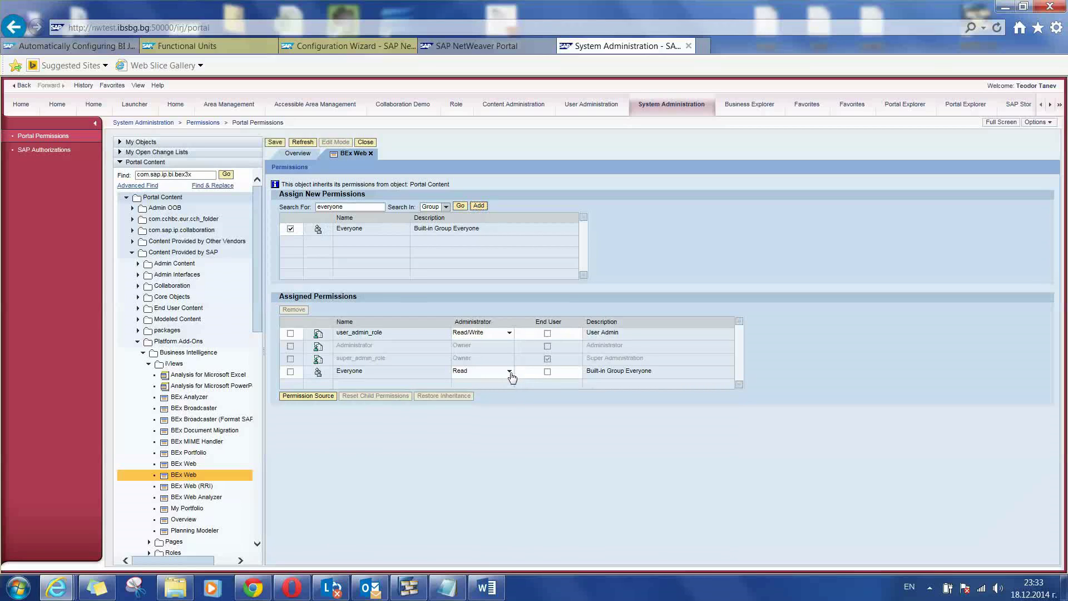
Give Everyone administrator access None and End User permission, save and confirm, then return to diagnostics.
left_click(507, 374)
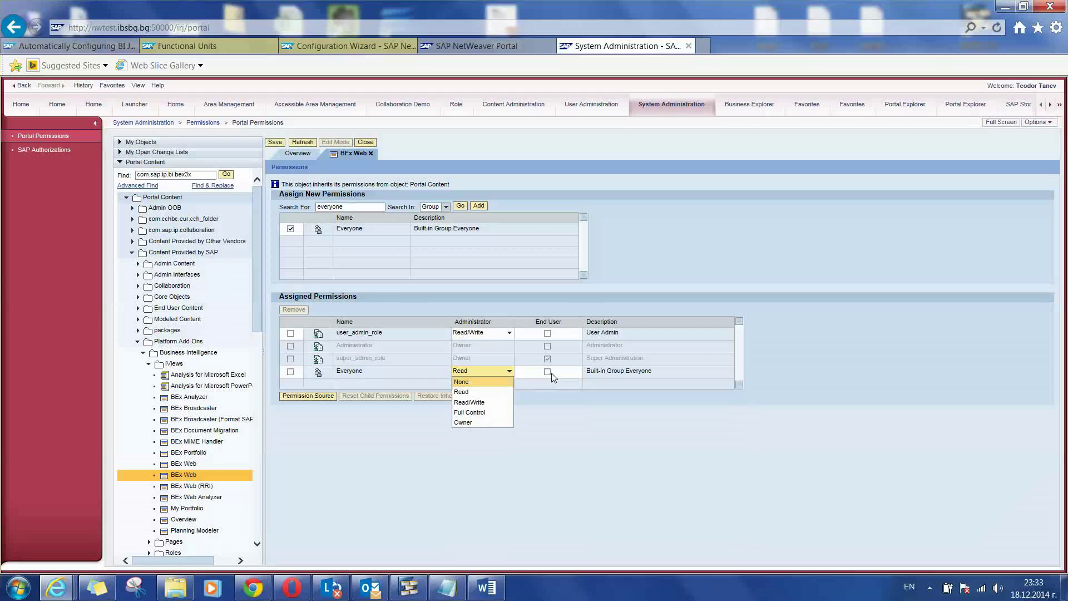
key("Return")
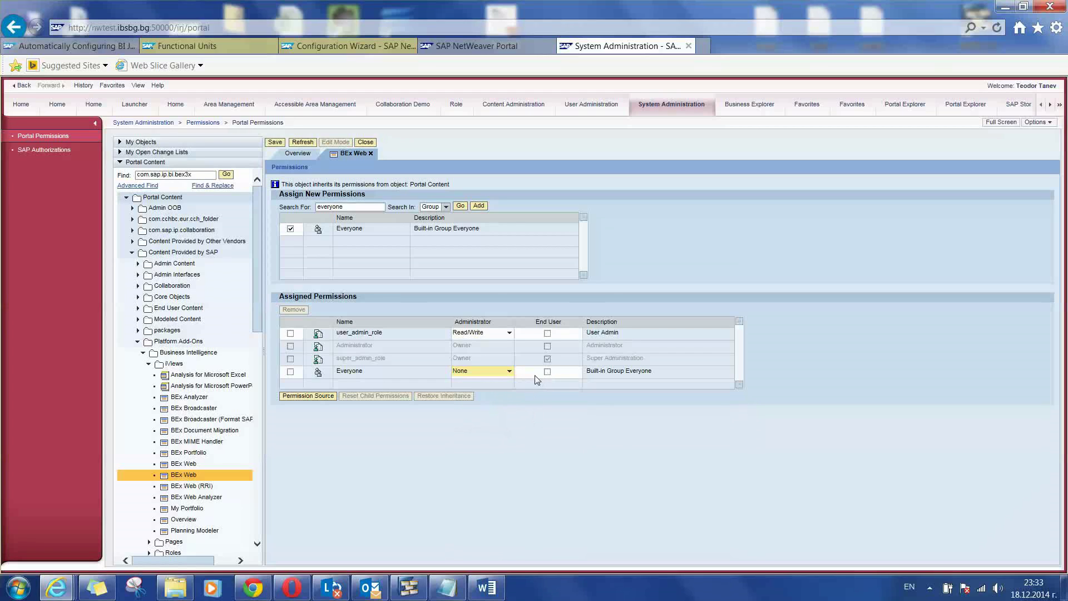
left_click(554, 386)
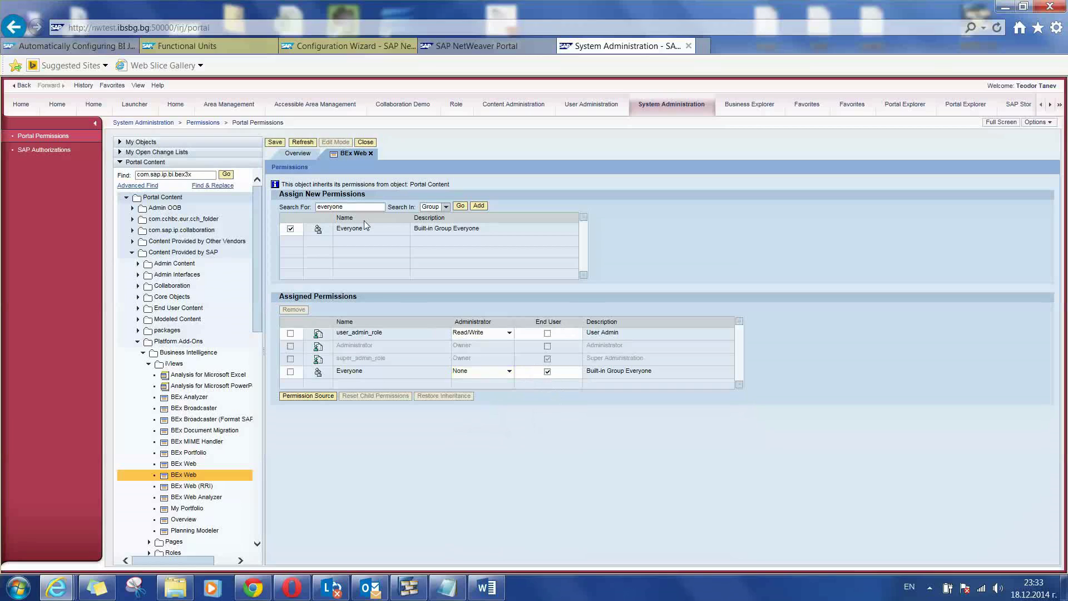
left_click(274, 143)
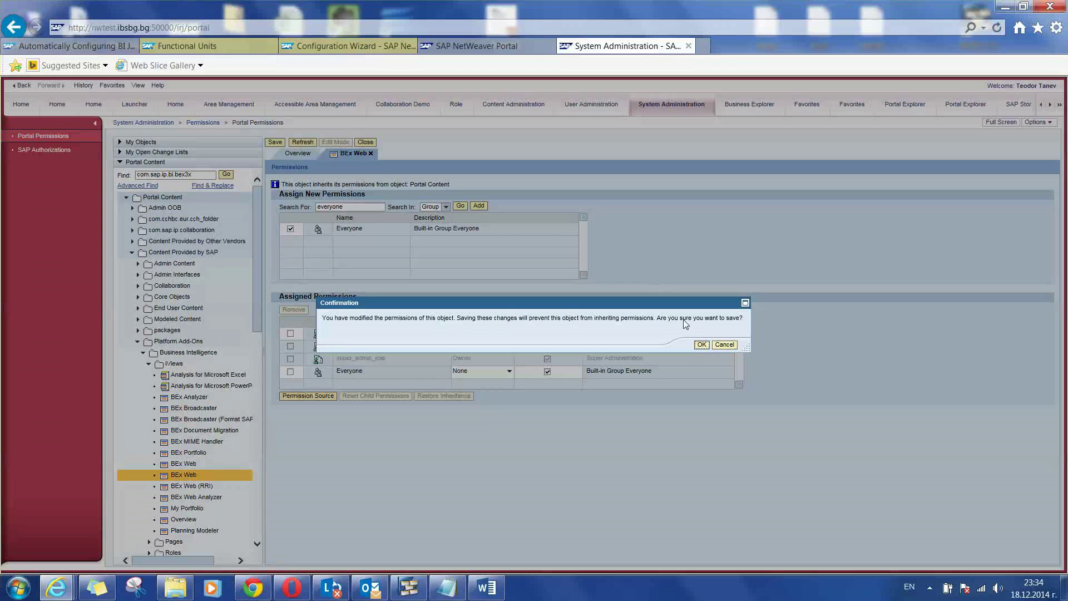
left_click(702, 345)
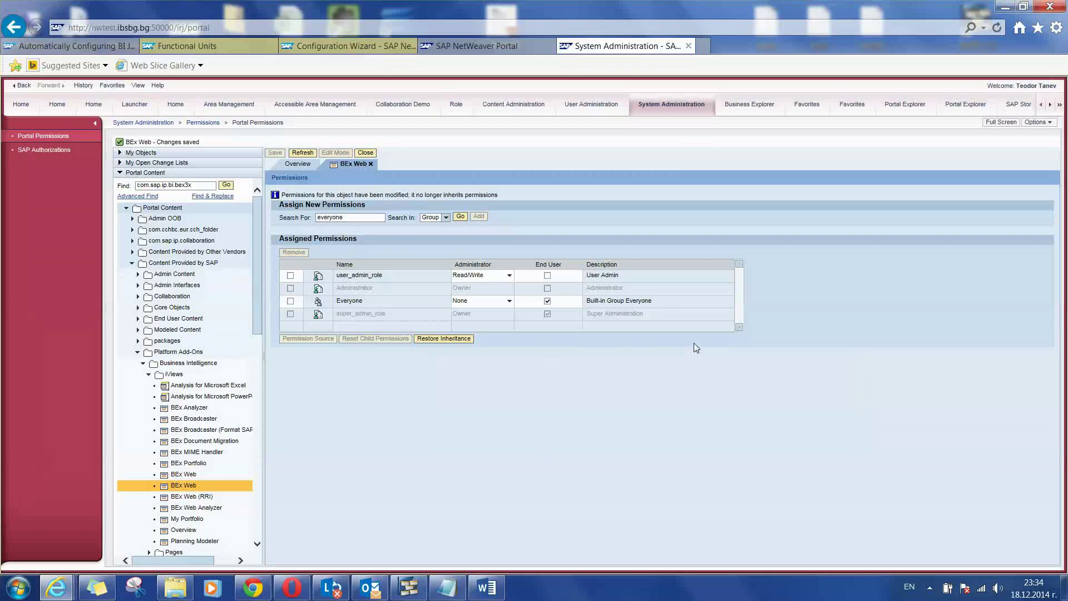
key("ctrl+shift+Tab")
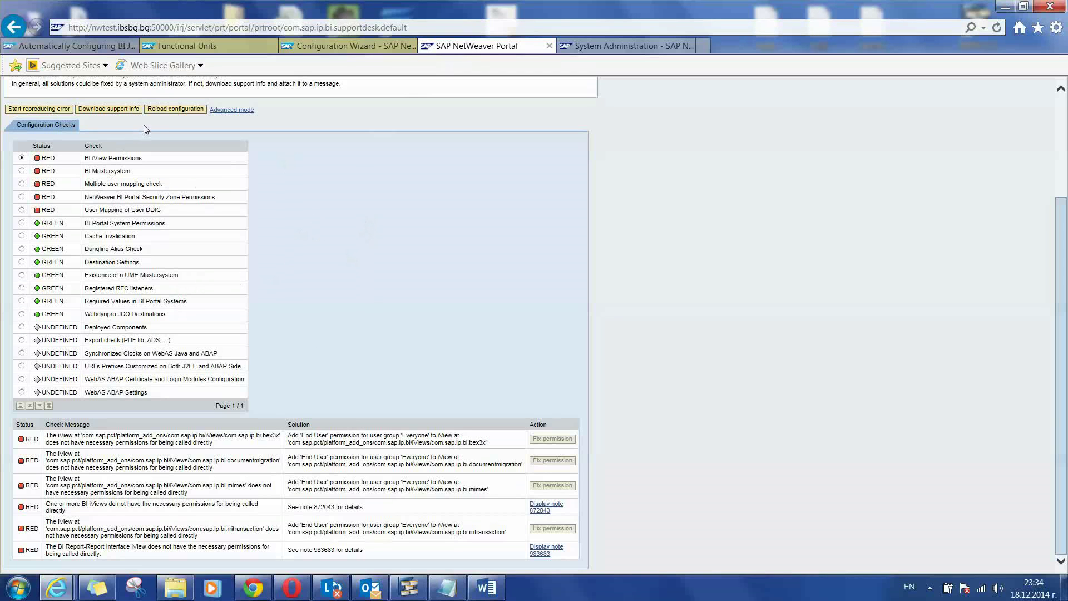
Reload the configuration checks and review the remaining iView permission errors and their solutions.
scroll(261, 165, "up", 3)
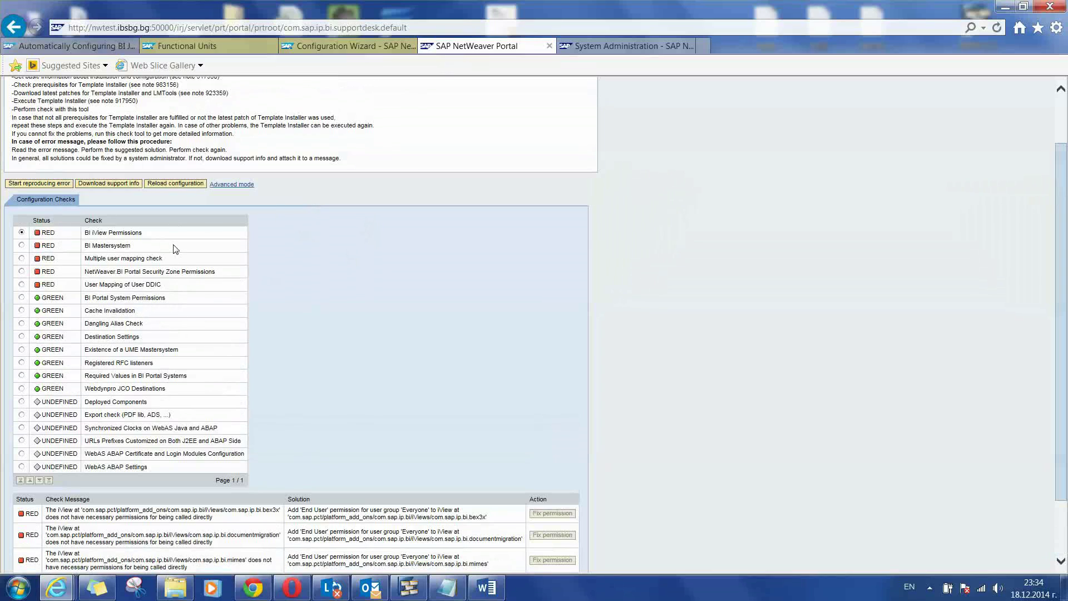
scroll(179, 242, "down", 3)
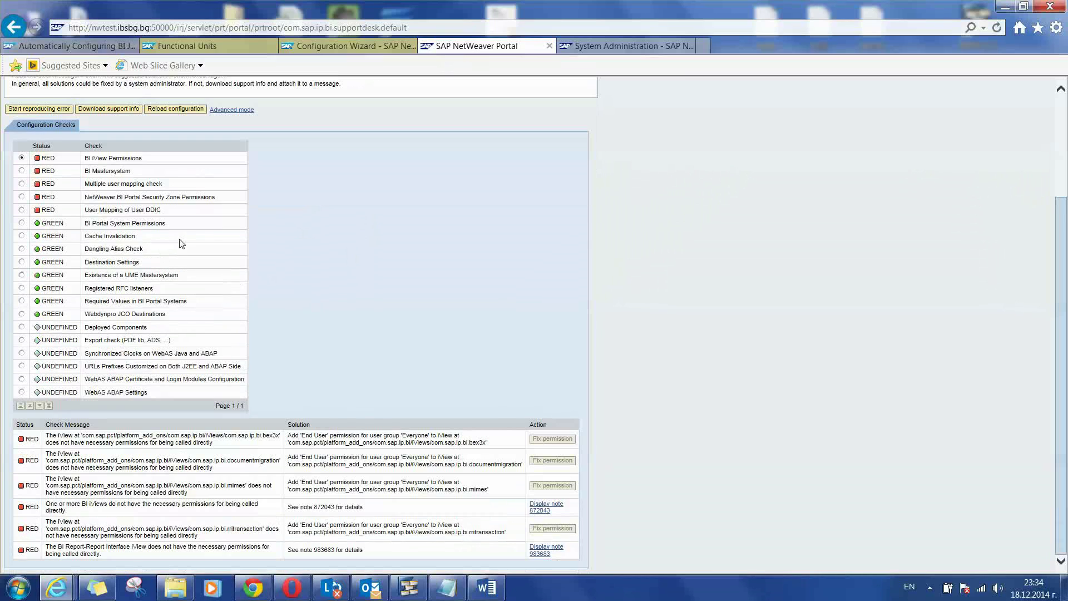
left_click(176, 109)
scroll(378, 293, "down", 3)
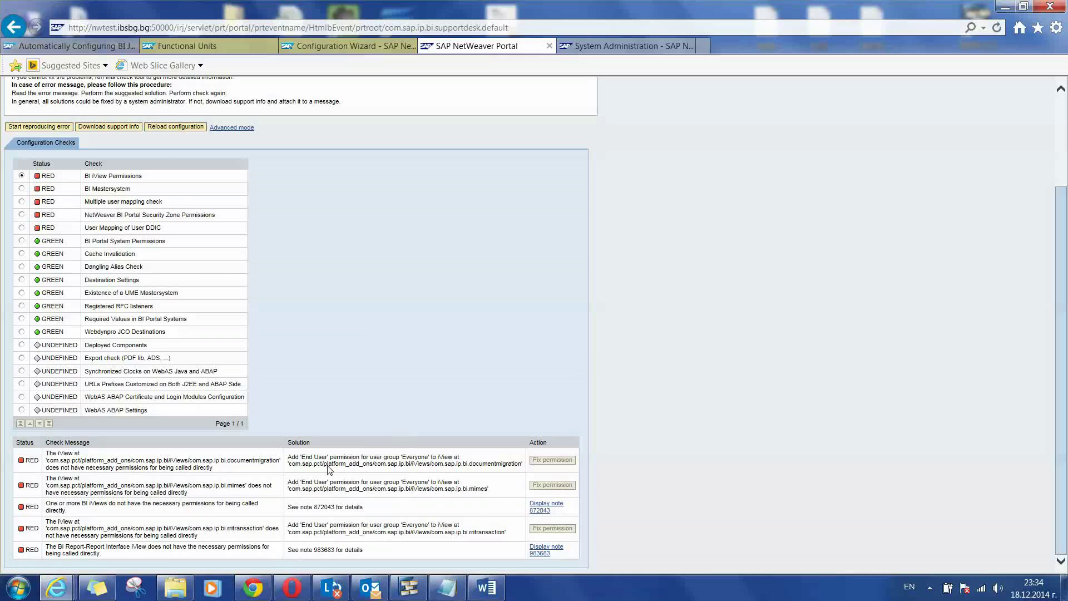
left_click_drag(406, 464, 522, 465)
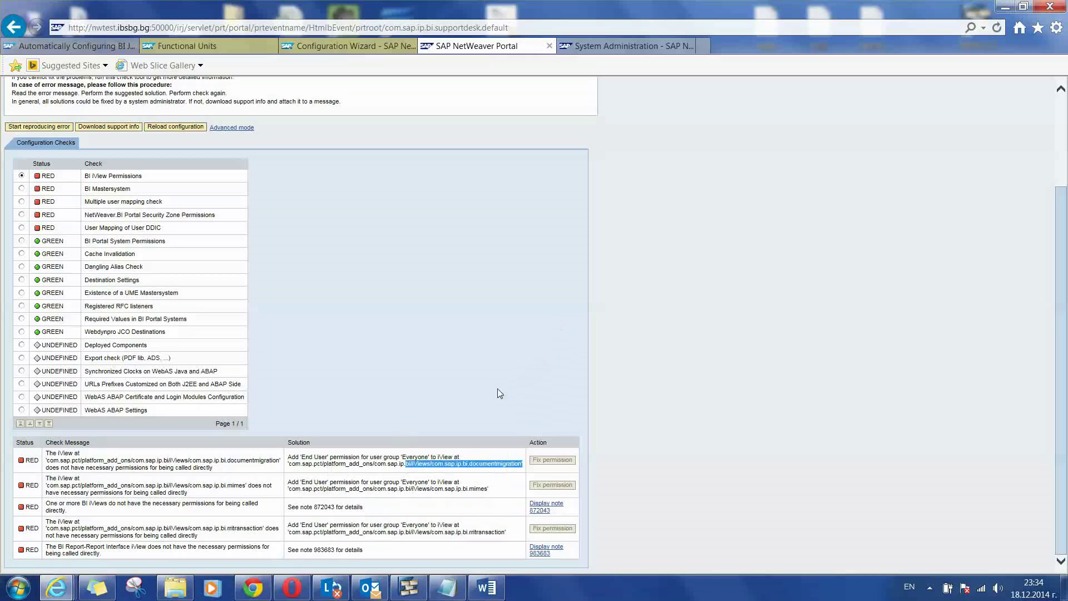
left_click(525, 470)
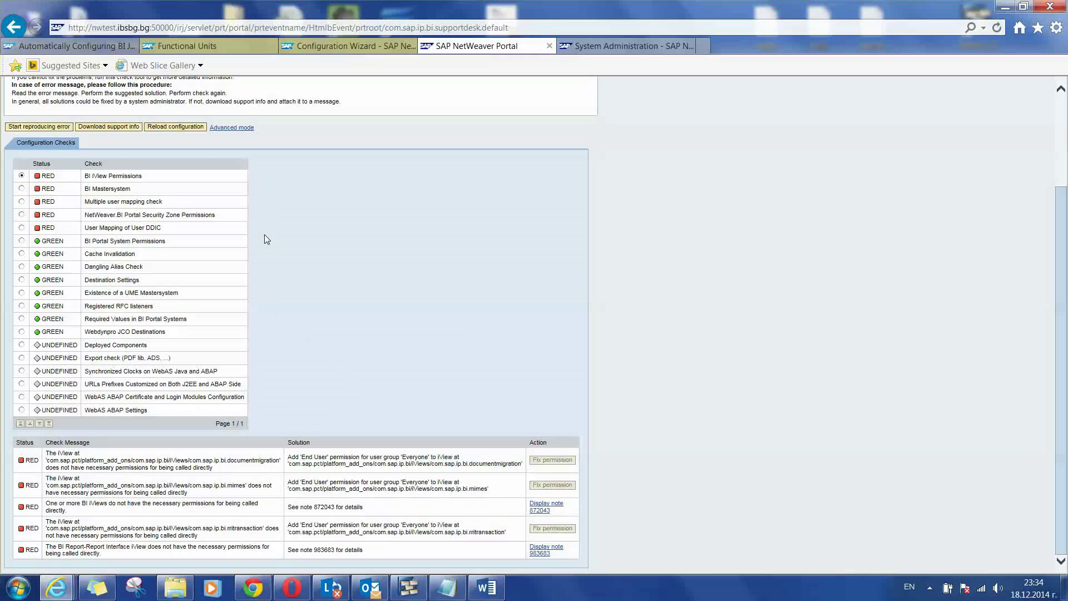
Select the NetWeaver.BI Portal Security Zone Permissions check and read its End User solution for Everyone.
left_click(22, 215)
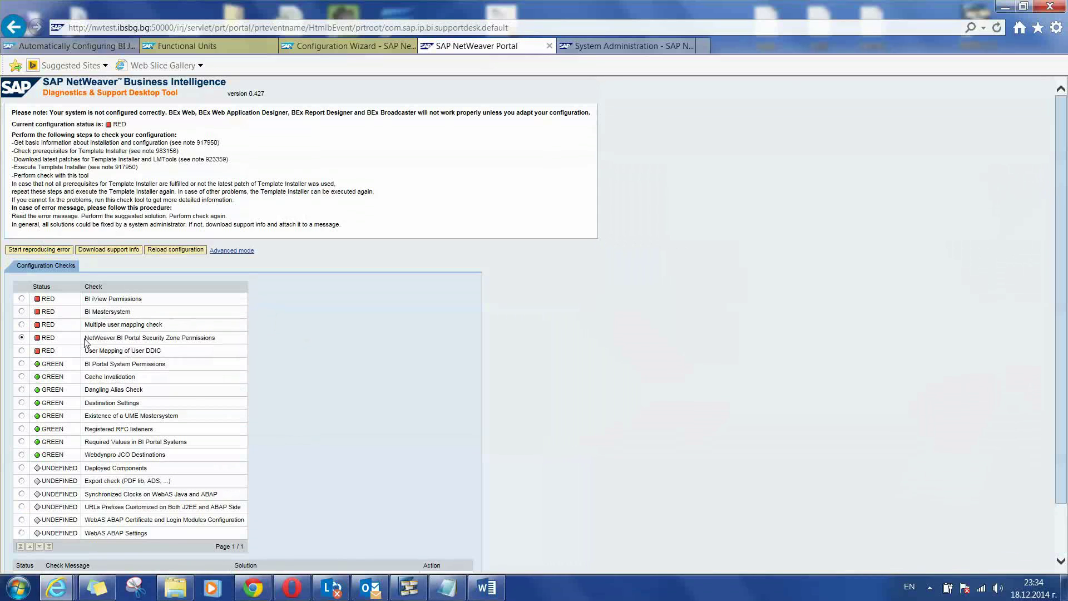
left_click_drag(85, 338, 181, 340)
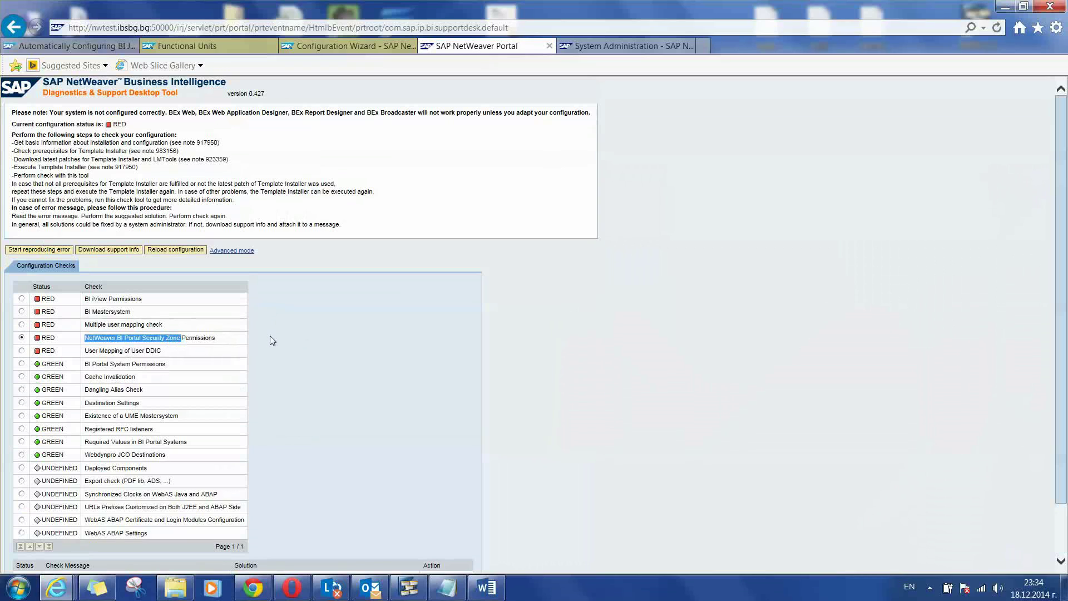
scroll(365, 378, "down", 2)
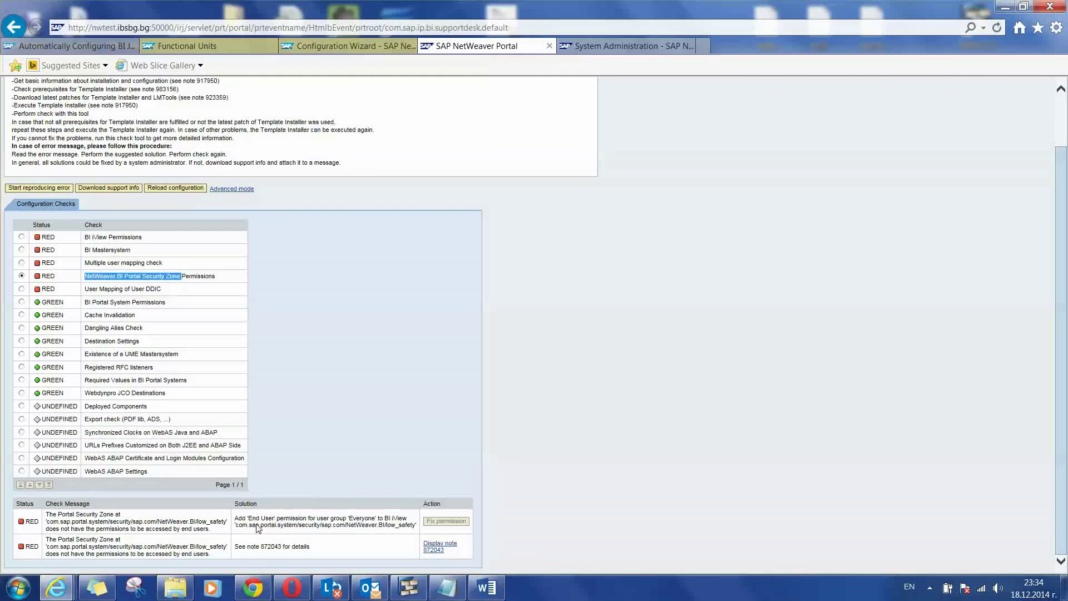
left_click_drag(248, 519, 415, 530)
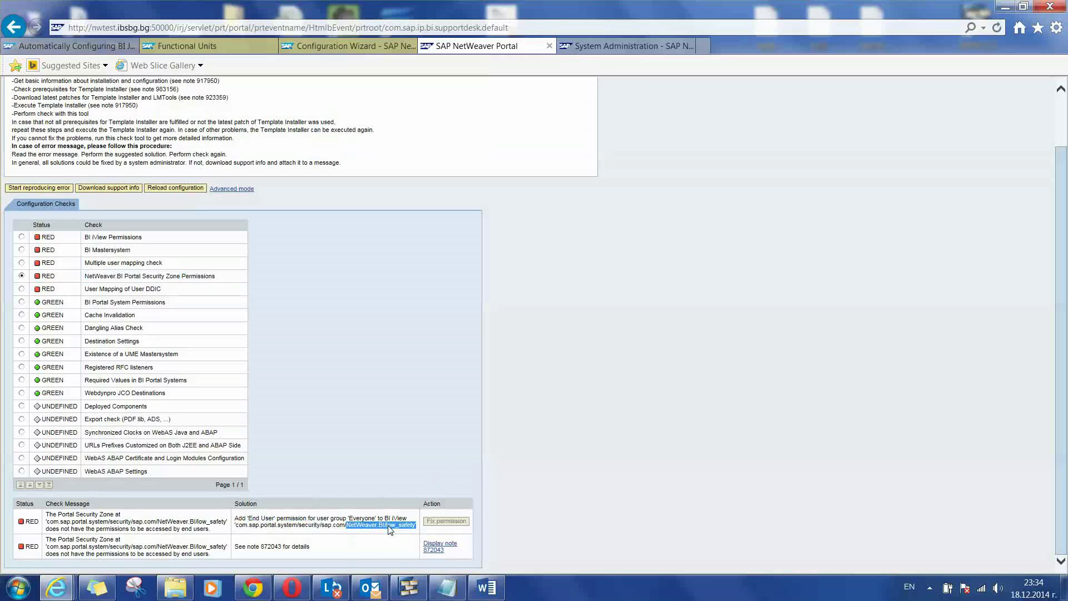
Open the permissions of the low_safety security zone in portal permission administration.
left_click(635, 45)
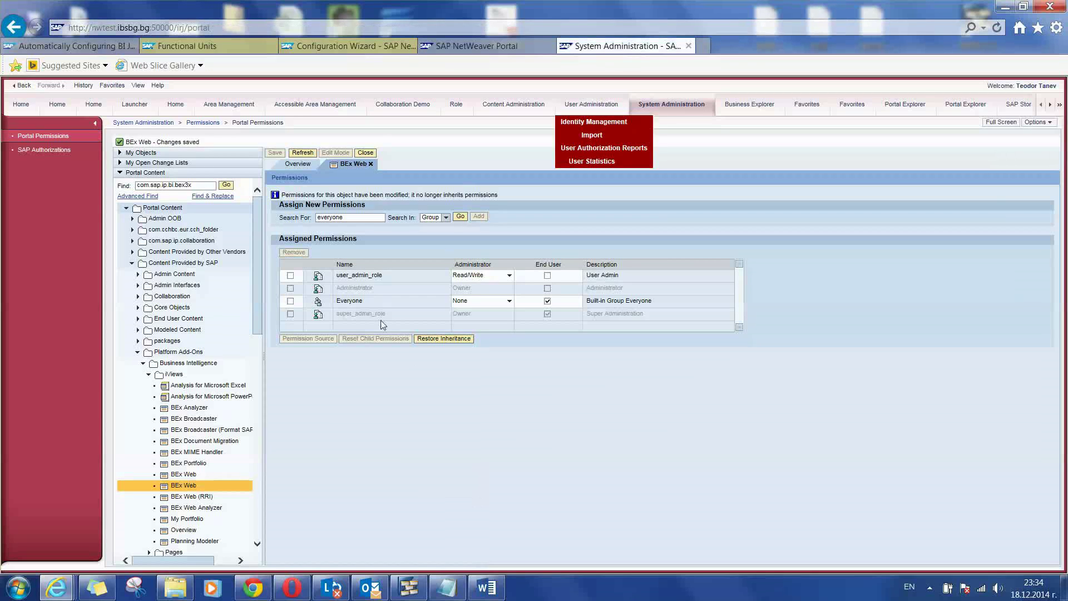
left_click_drag(256, 276, 273, 496)
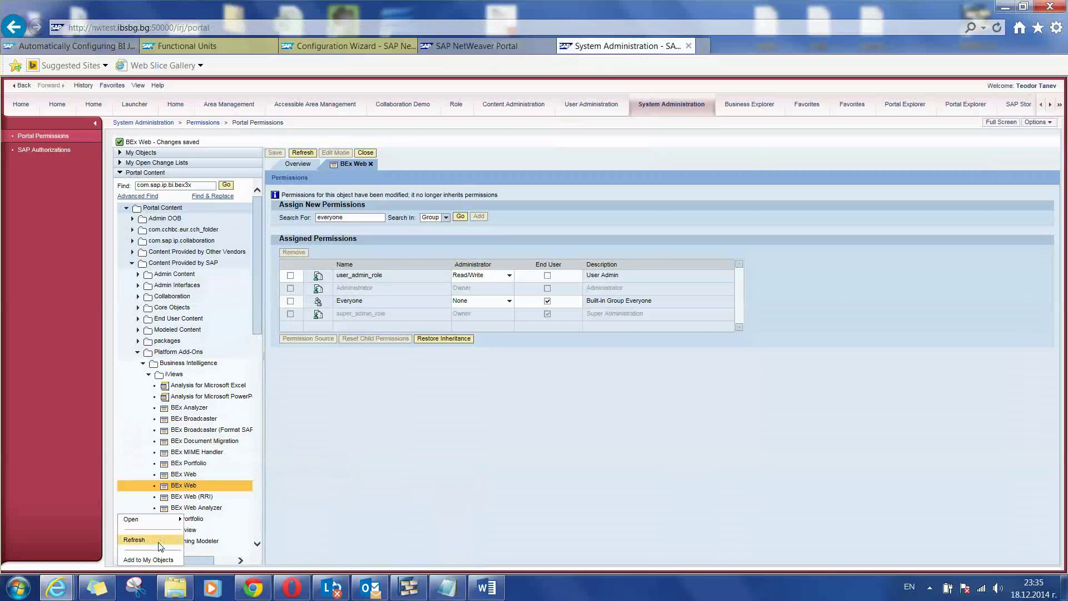
left_click(201, 521)
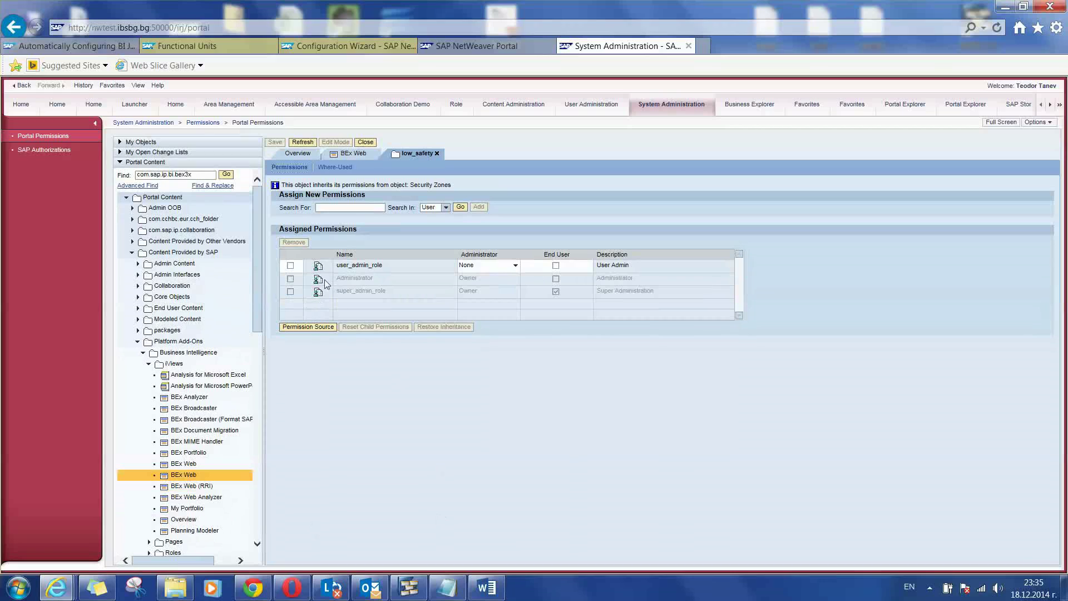
Search the groups for 'everyone' and add the Everyone group to low_safety.
left_click(357, 208)
key("Return")
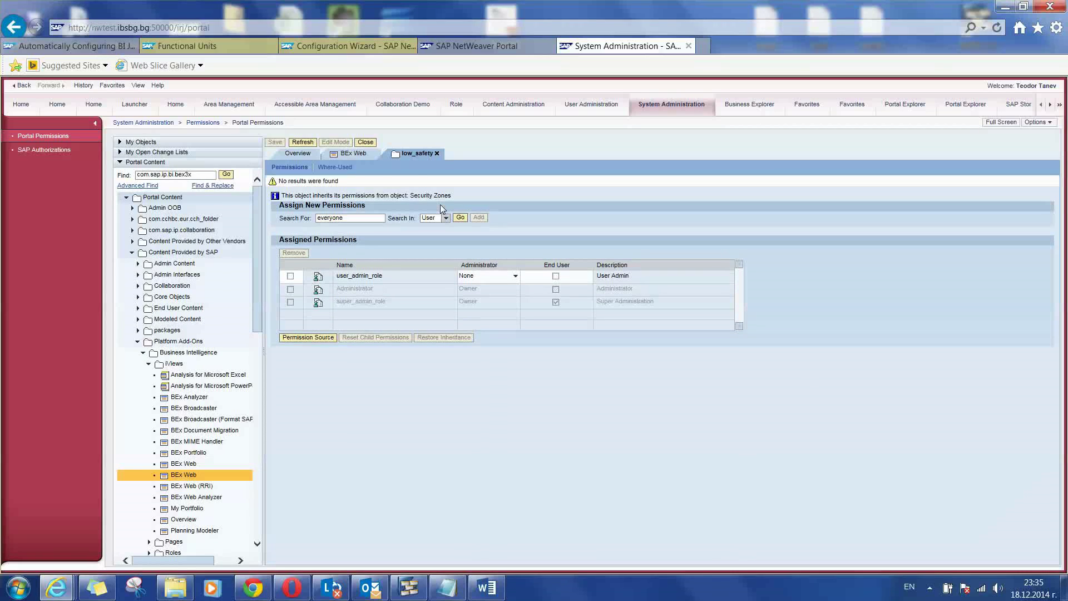
left_click(445, 218)
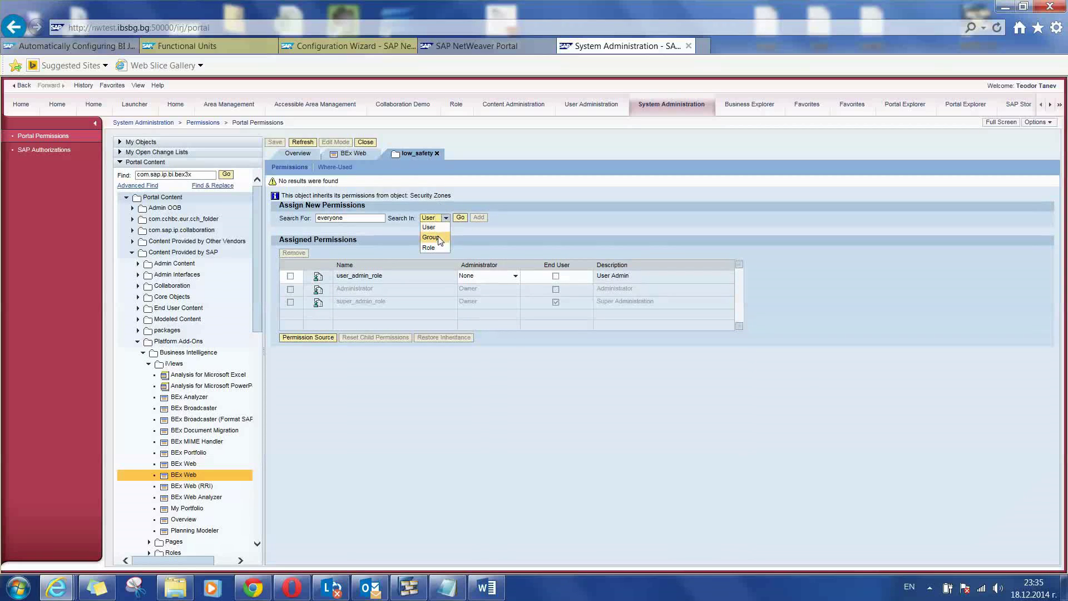
left_click(460, 217)
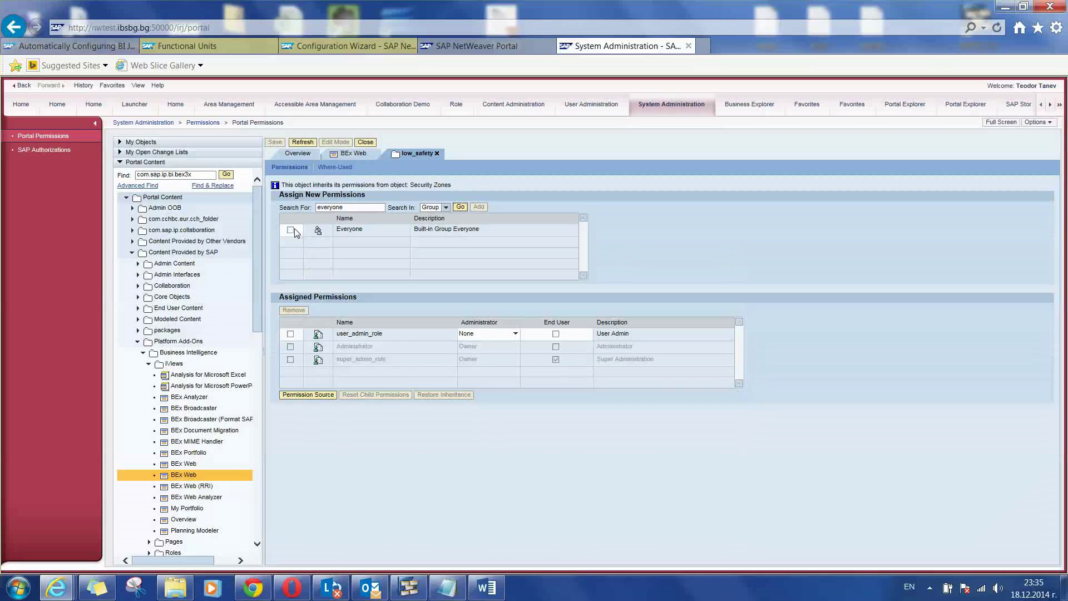
left_click(291, 229)
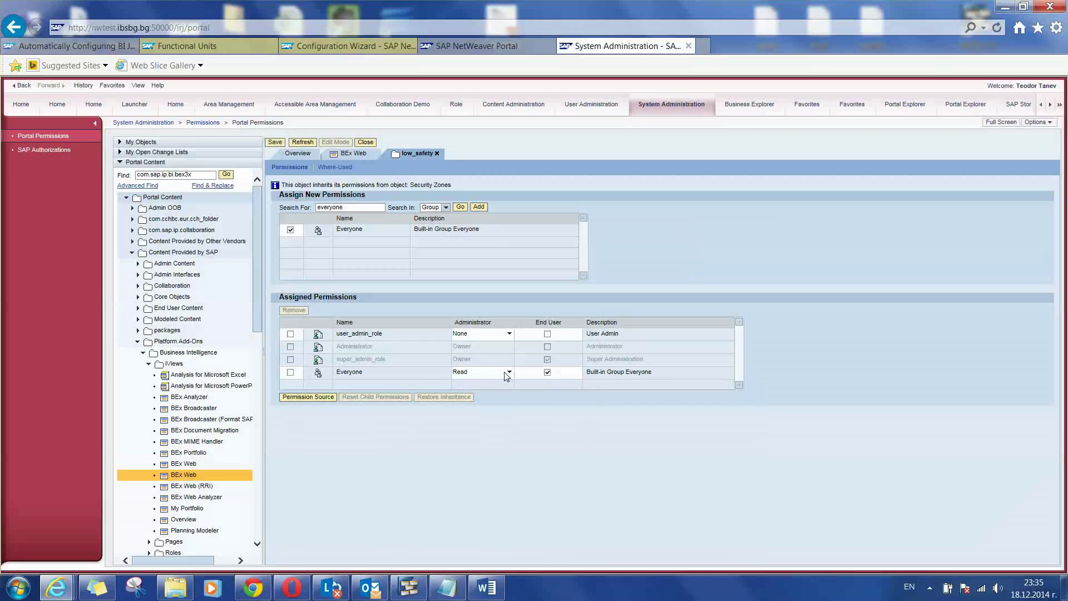
Set Everyone's Administrator access to None with End User checked, and save the permissions.
left_click(509, 373)
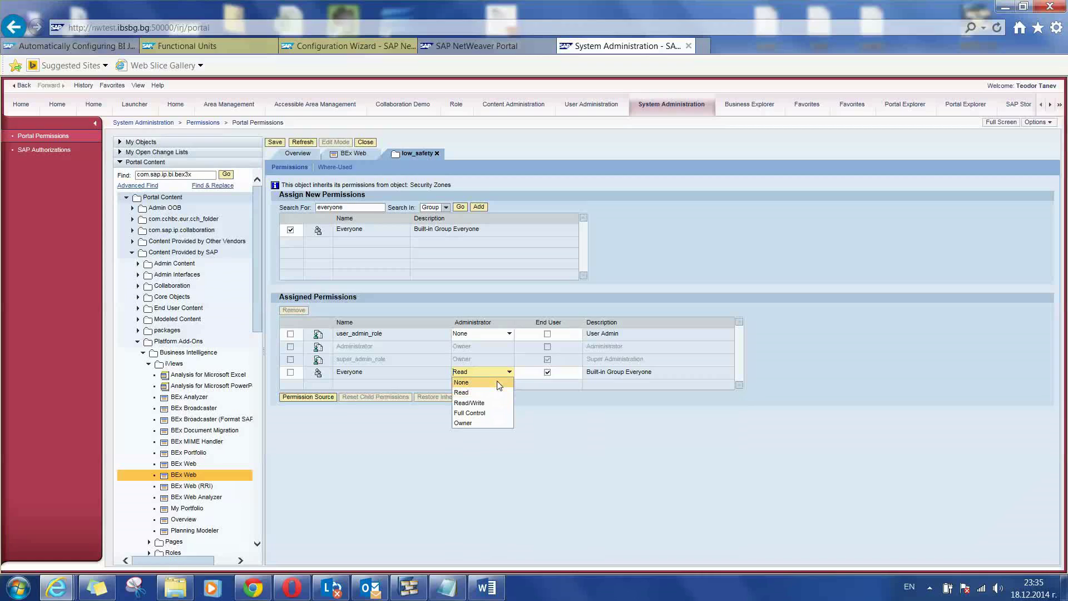
left_click(498, 383)
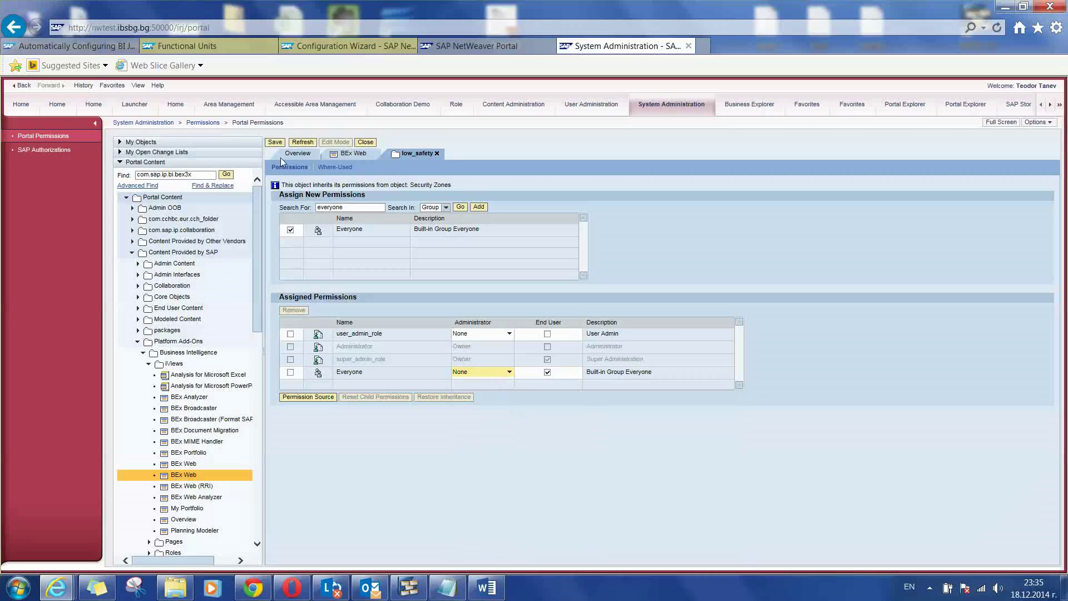
left_click(276, 144)
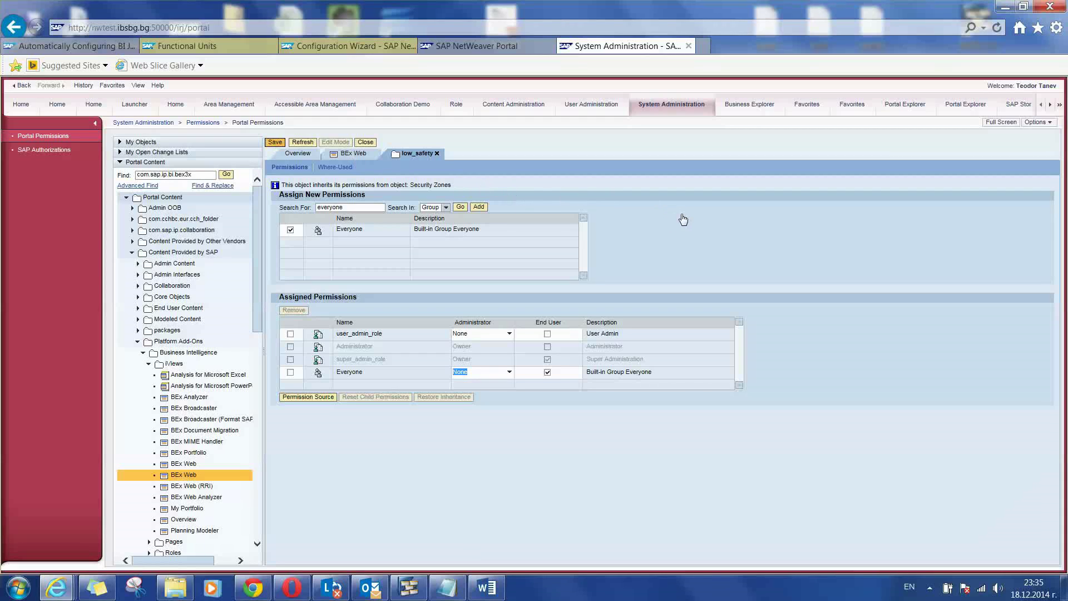
left_click(286, 143)
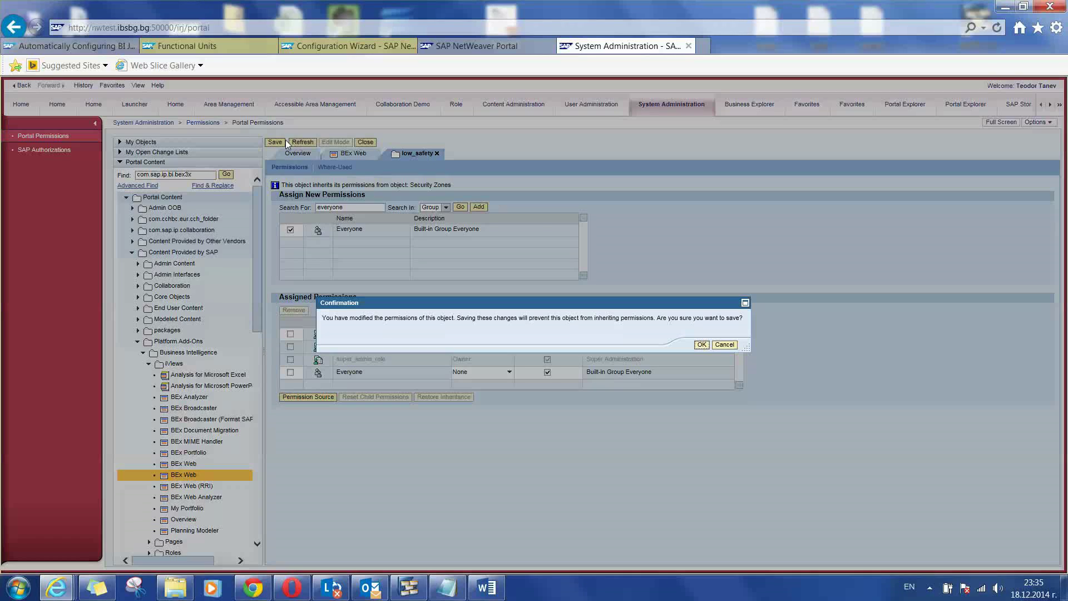
left_click(701, 345)
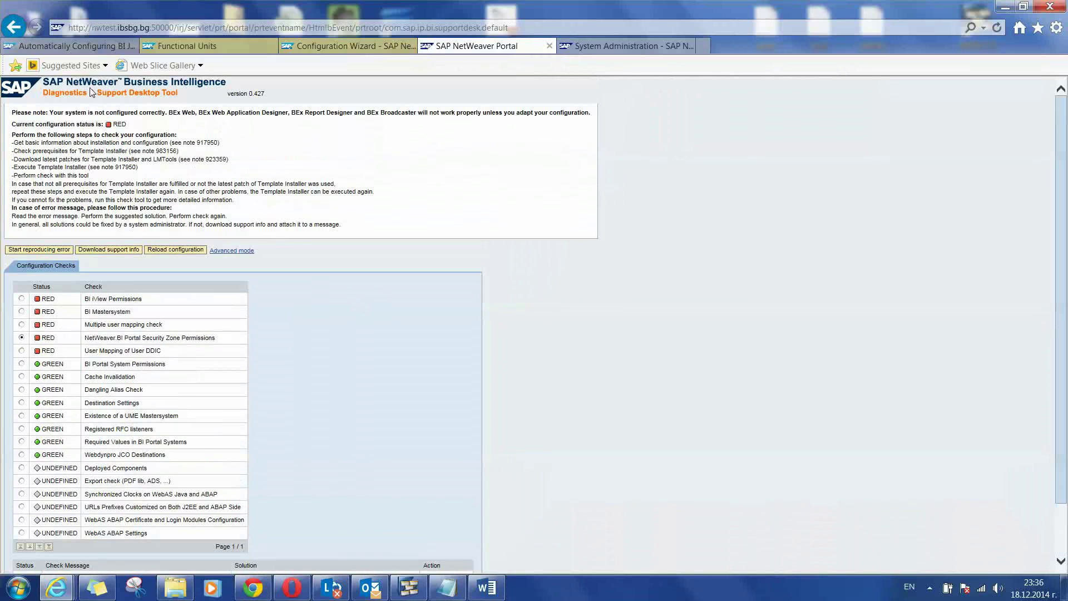
Reload the configuration checks and confirm the Security Zone Permissions check now shows GREEN.
left_click(178, 250)
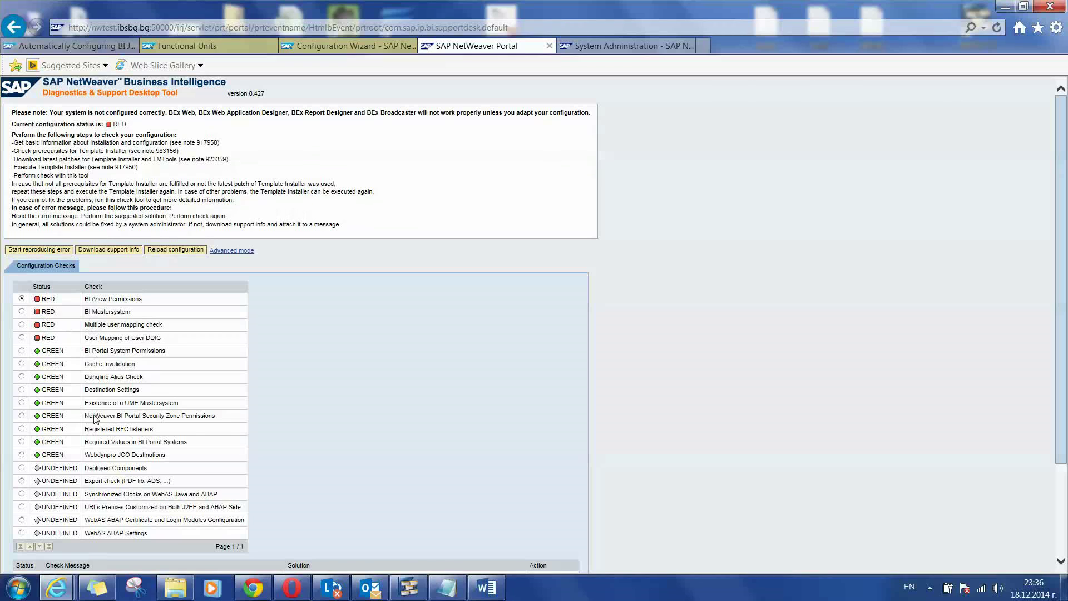
left_click_drag(95, 416, 204, 421)
left_click(227, 418)
scroll(334, 334, "down", 3)
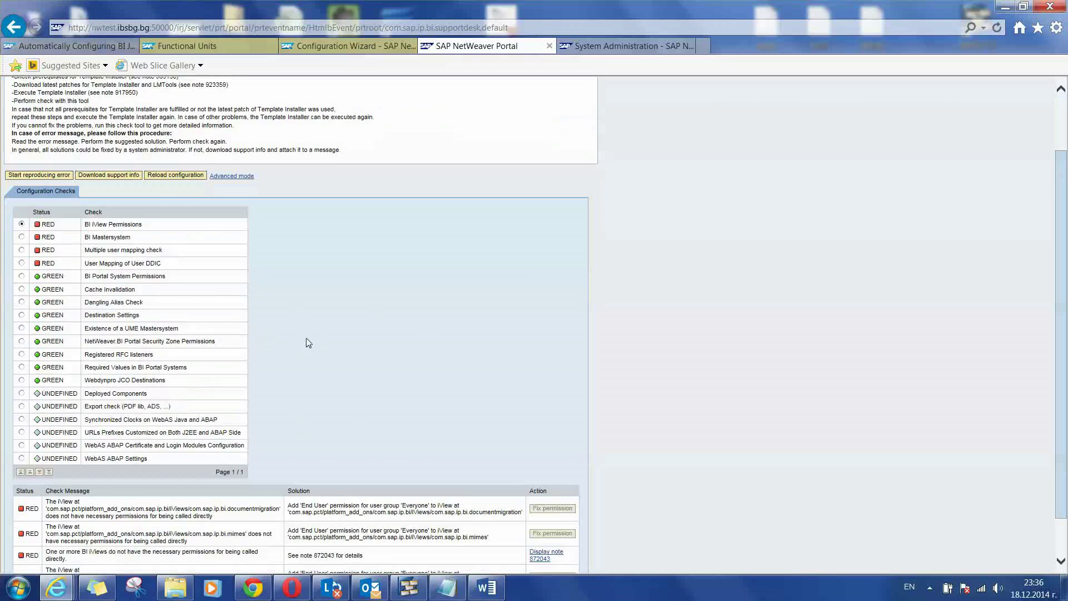